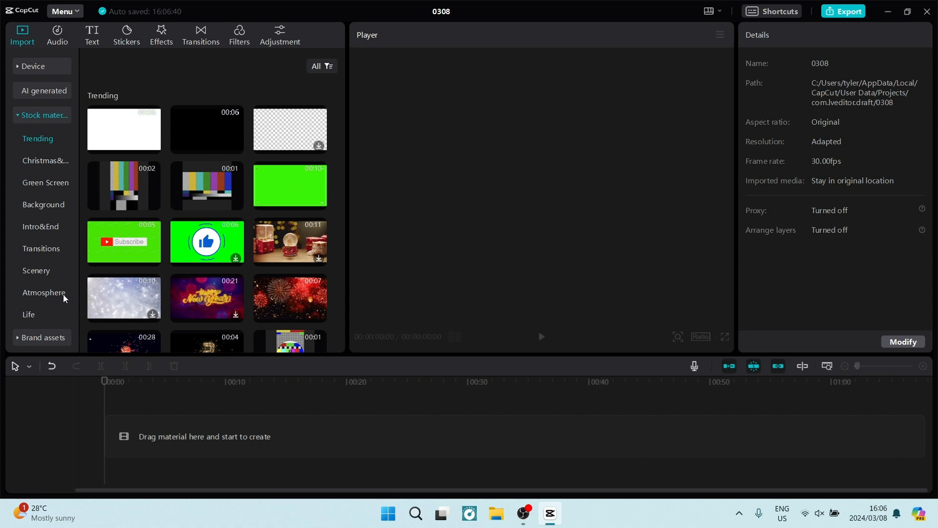
Add the skateboard and guitar stock clips, put the skateboard clip first, and open its Speed settings.
mouse_move(121, 204)
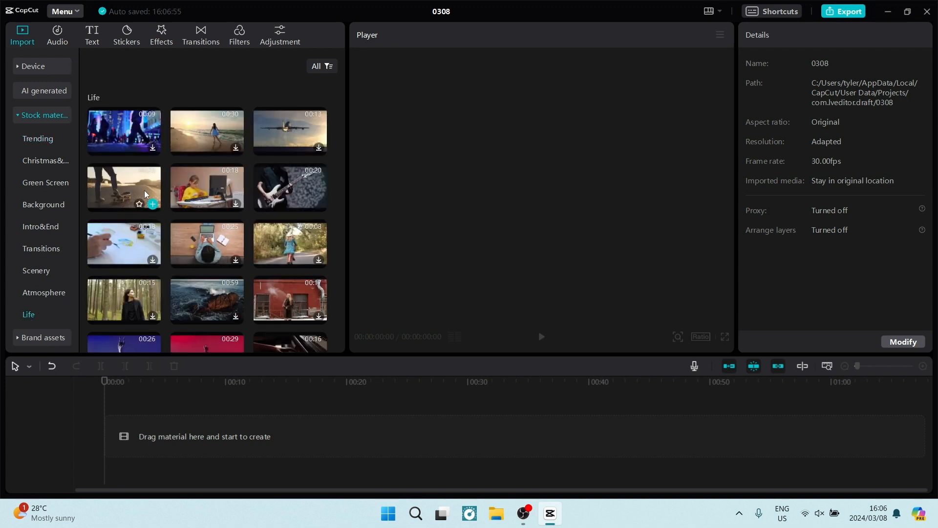
left_click(153, 204)
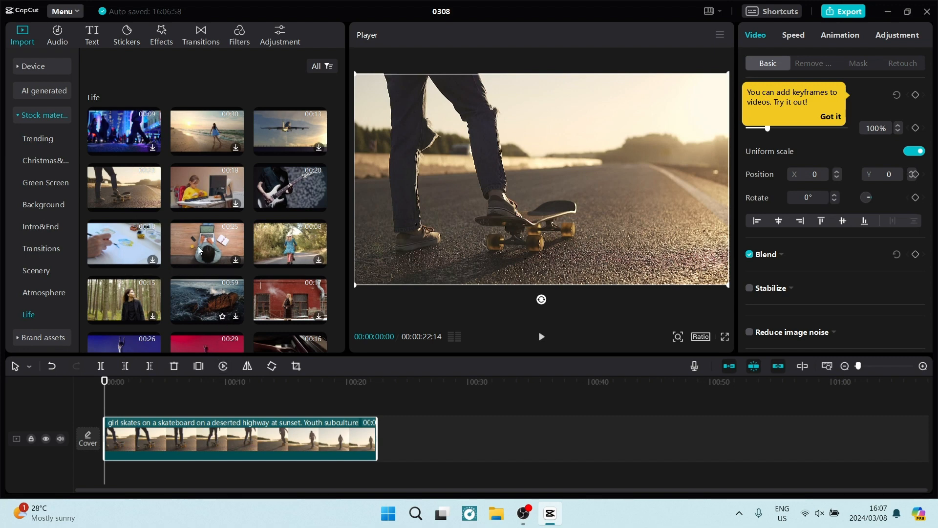
left_click(318, 204)
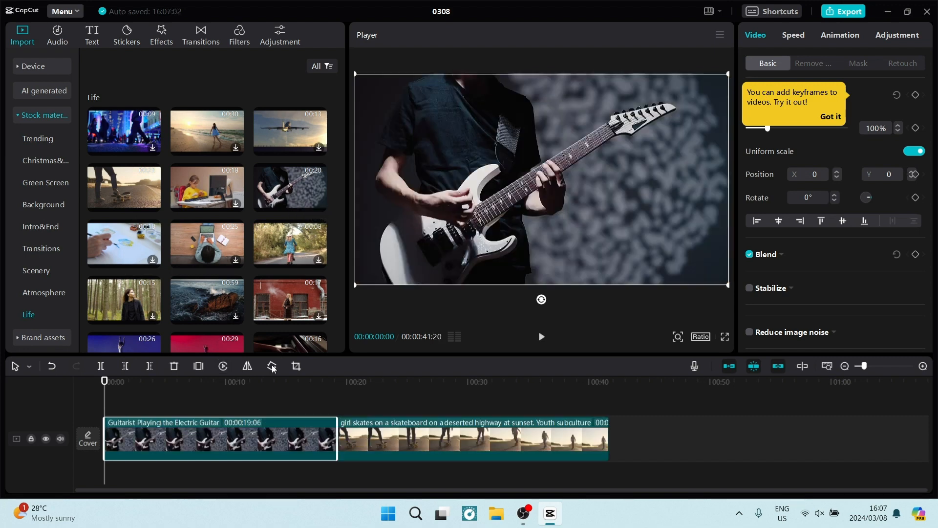
left_click(379, 440)
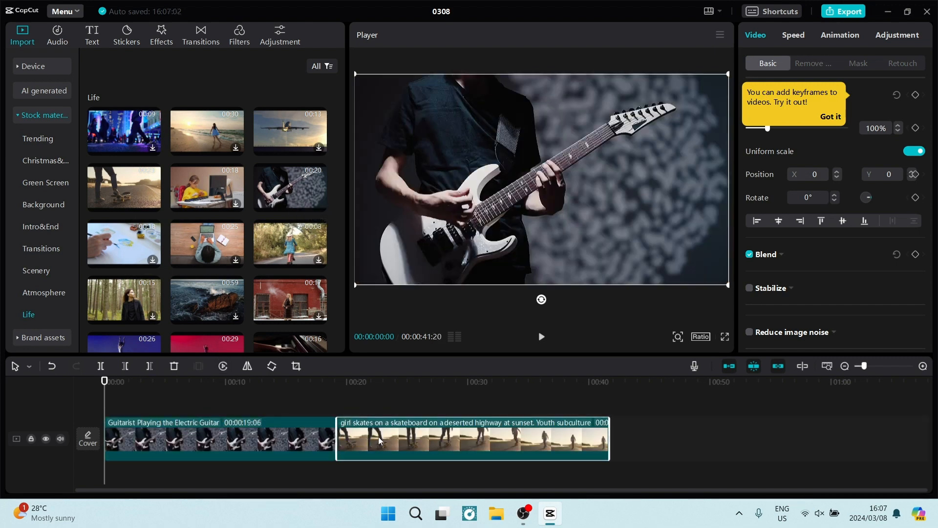
left_click_drag(379, 439, 147, 459)
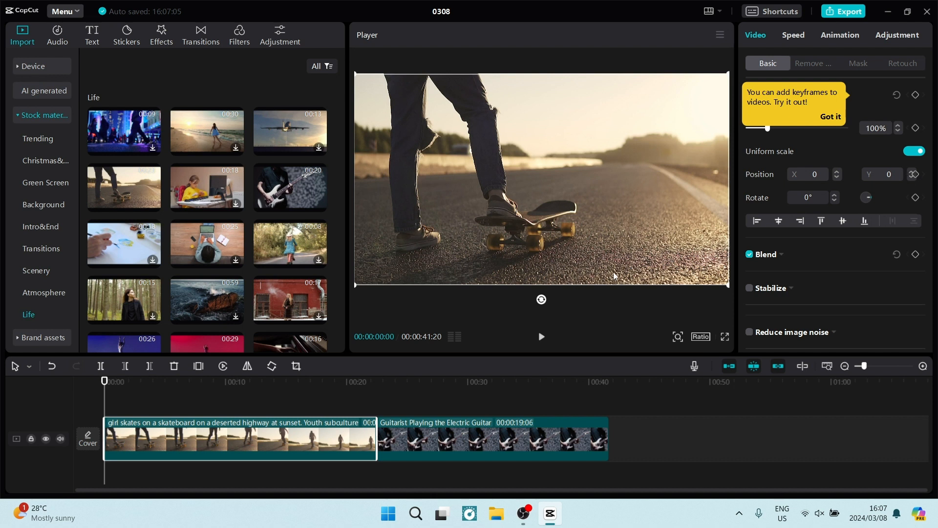
left_click(801, 38)
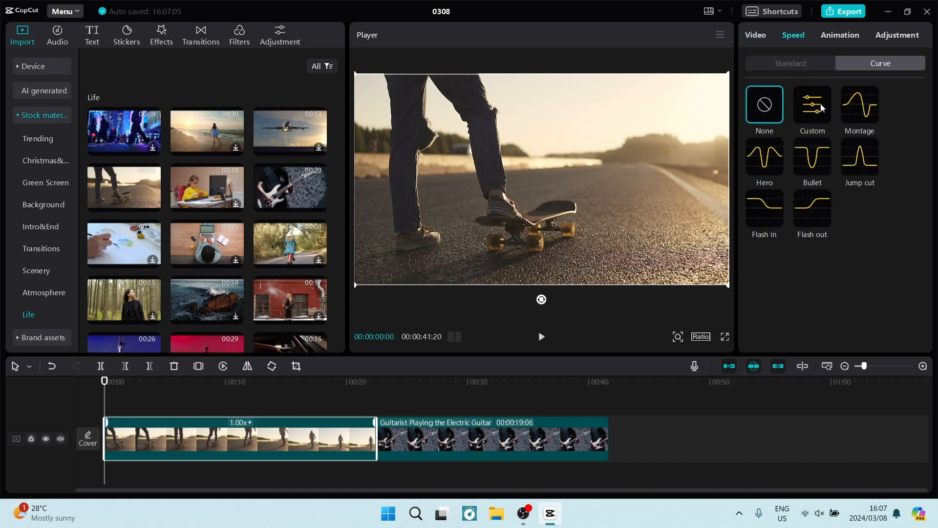
left_click(779, 68)
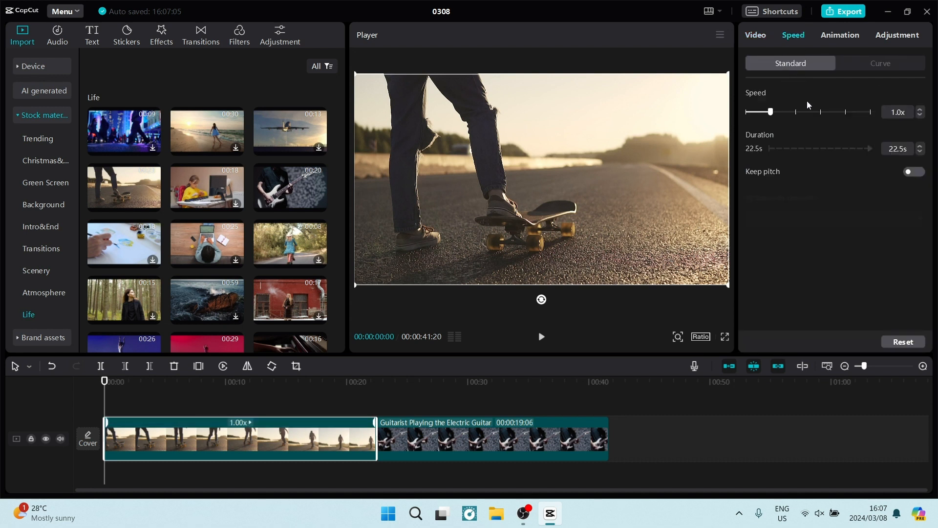
left_click(920, 112)
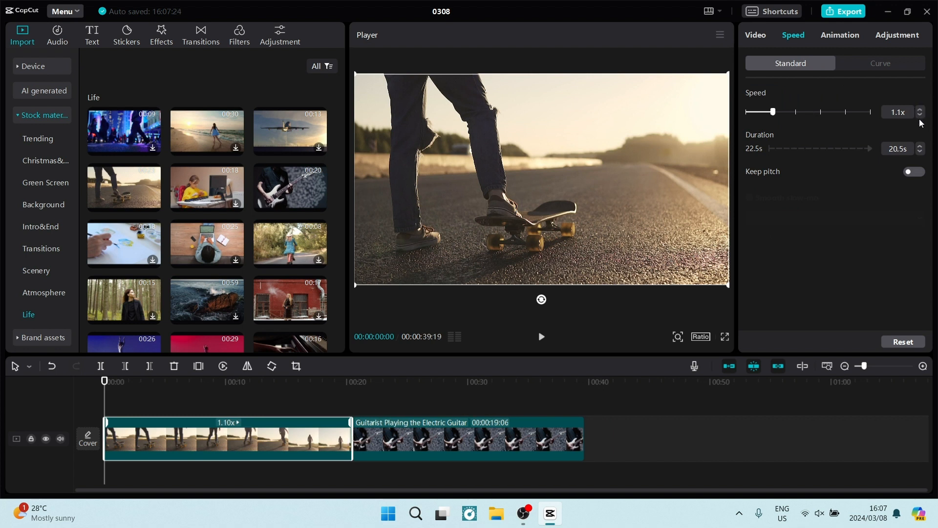
left_click(920, 112)
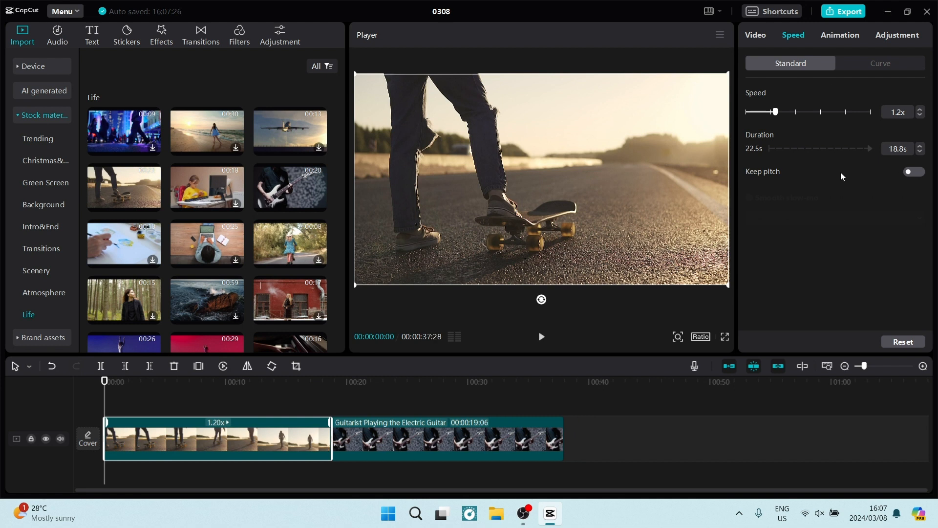
left_click(909, 173)
left_click(913, 173)
left_click(919, 116)
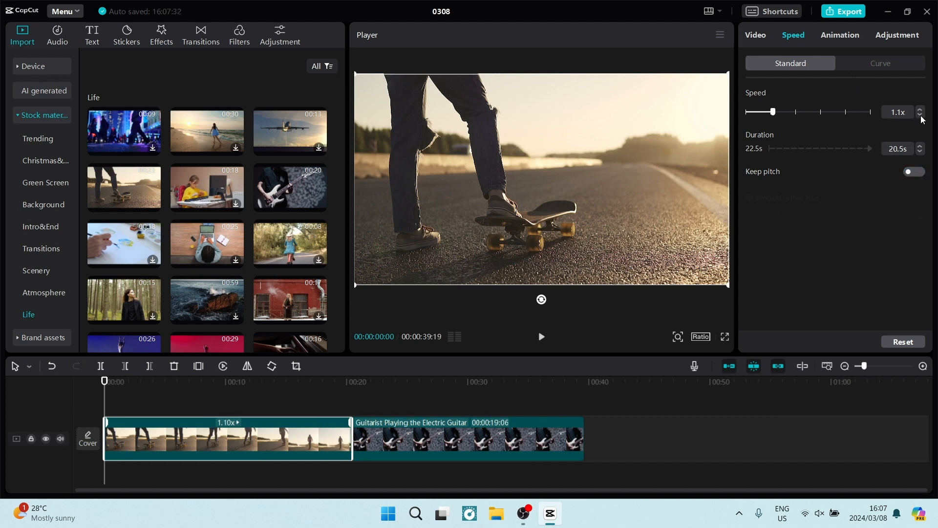
left_click(920, 115)
left_click(868, 63)
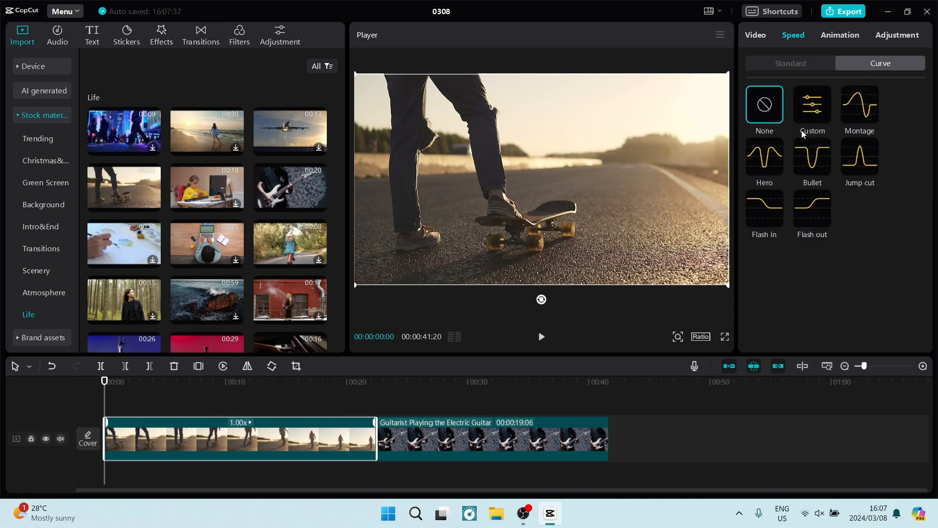
Apply a Custom speed curve shaped as a fast peak, a slow dip and a second fast peak.
left_click(812, 107)
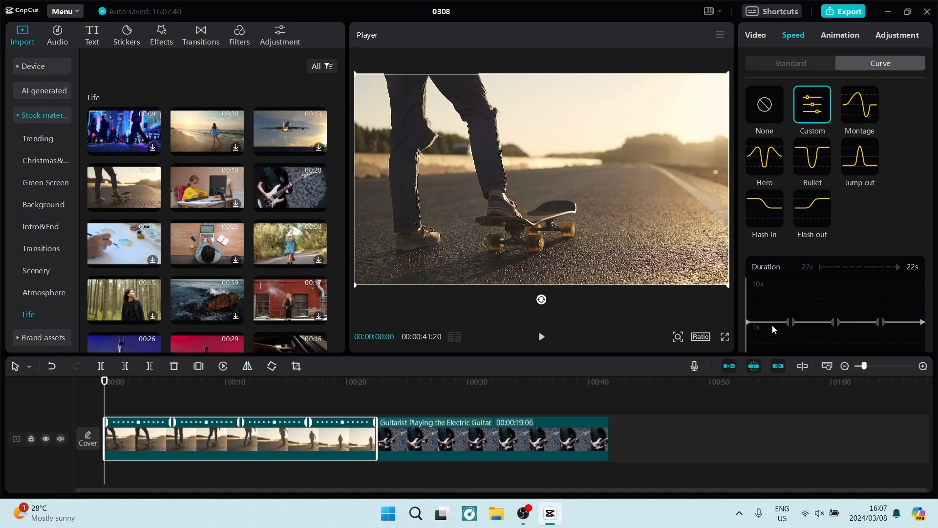
left_click_drag(791, 322, 789, 293)
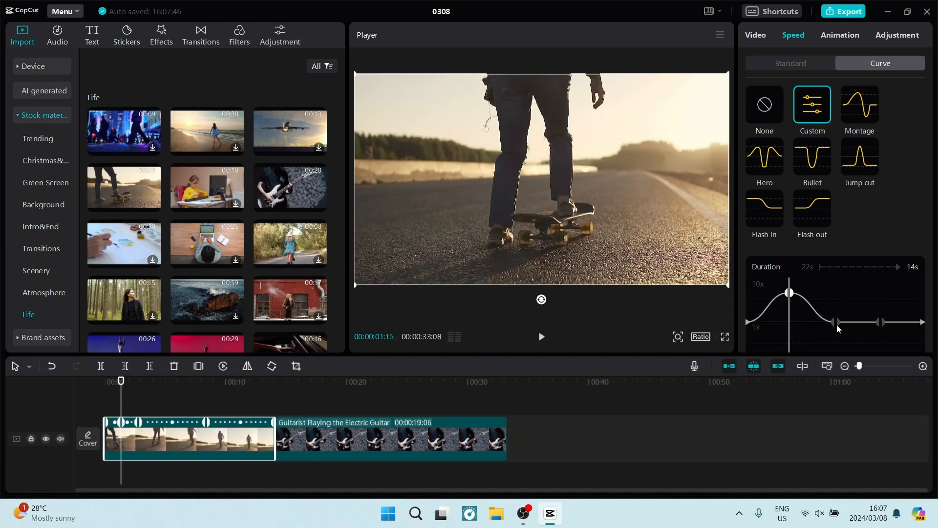
left_click_drag(835, 322, 837, 347)
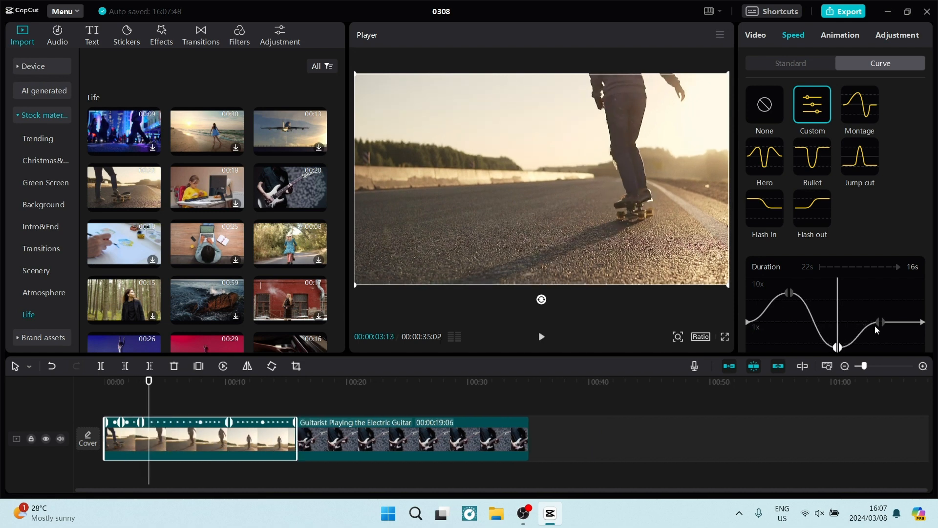
left_click_drag(878, 321, 882, 301)
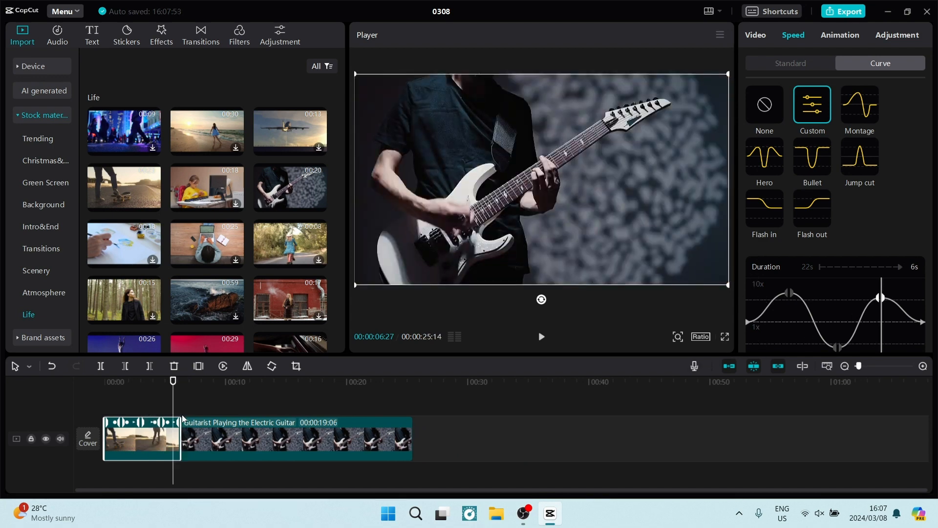
Preview the speed ramp from the start, then park the playhead at the skateboard clip's end.
left_click_drag(173, 381, 45, 397)
key("space")
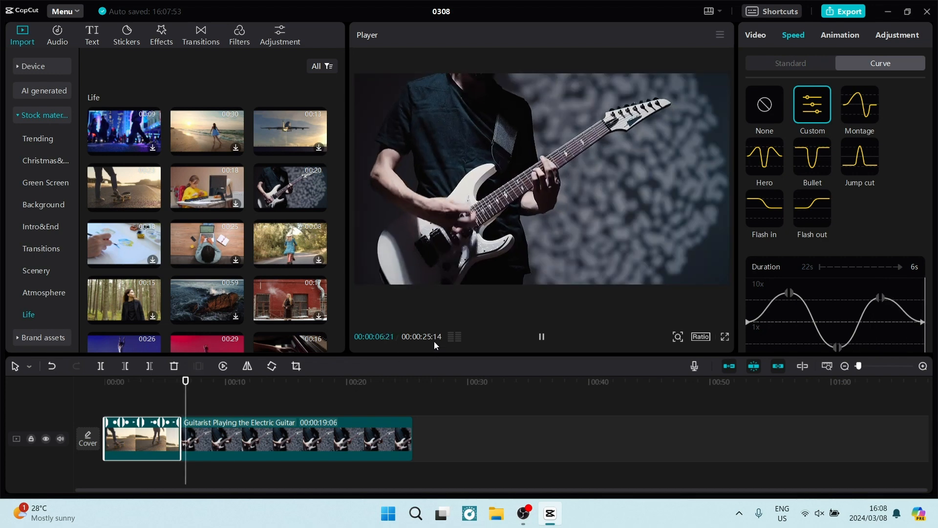
key("space")
key("Up")
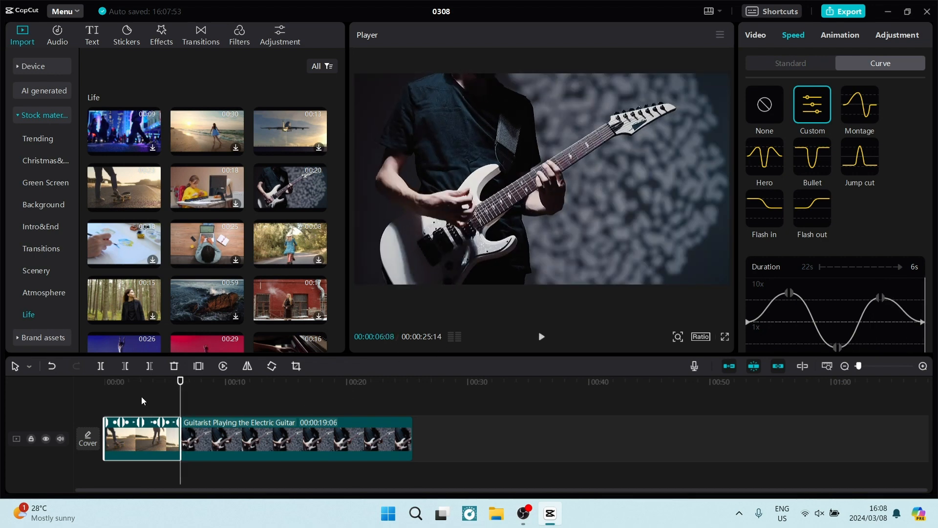
key("Left")
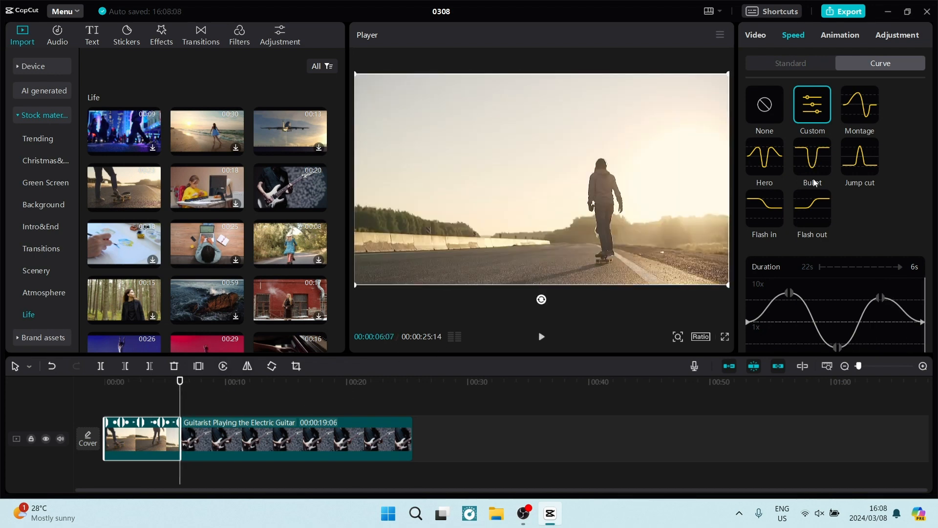
scroll(833, 273, "down", 2)
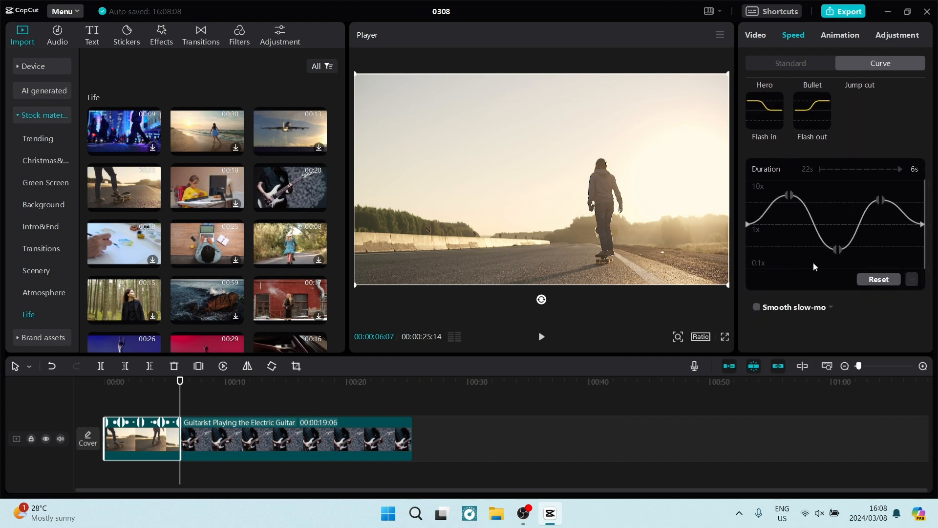
scroll(800, 229, "up", 2)
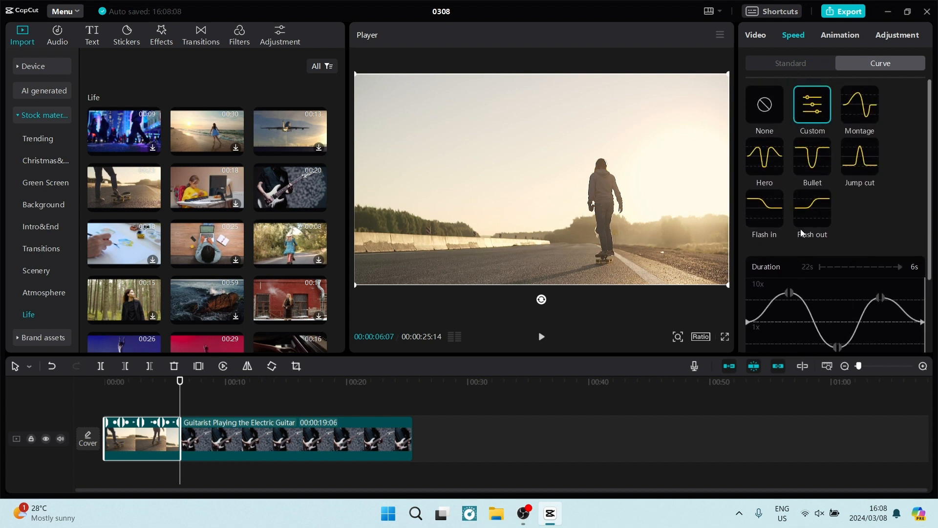
Switch the skateboard clip's curve from Montage to the Bullet preset and preview the 8s result.
left_click(873, 115)
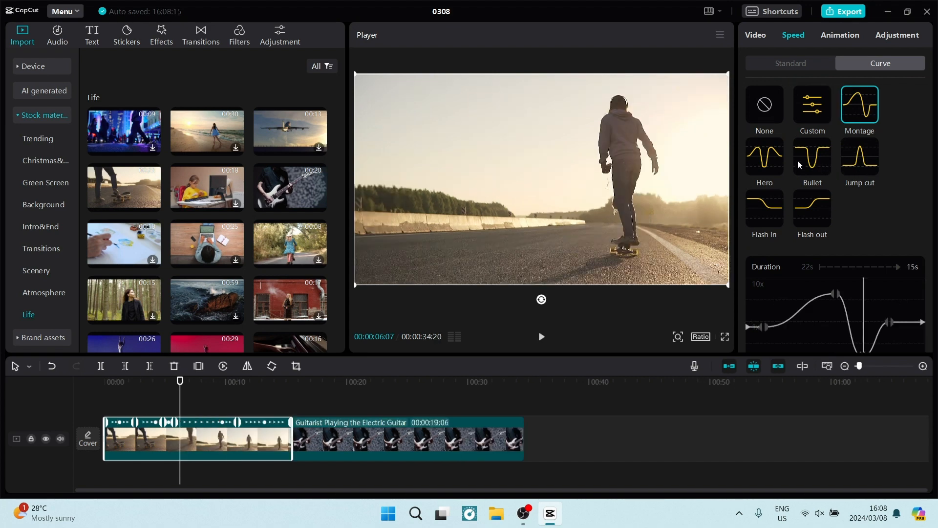
left_click(827, 150)
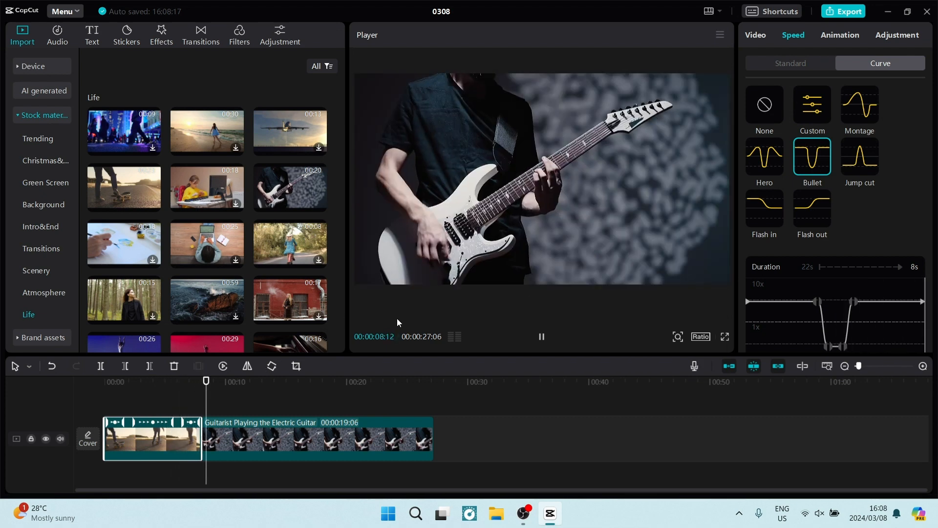
key("space")
key("Up")
key("Left")
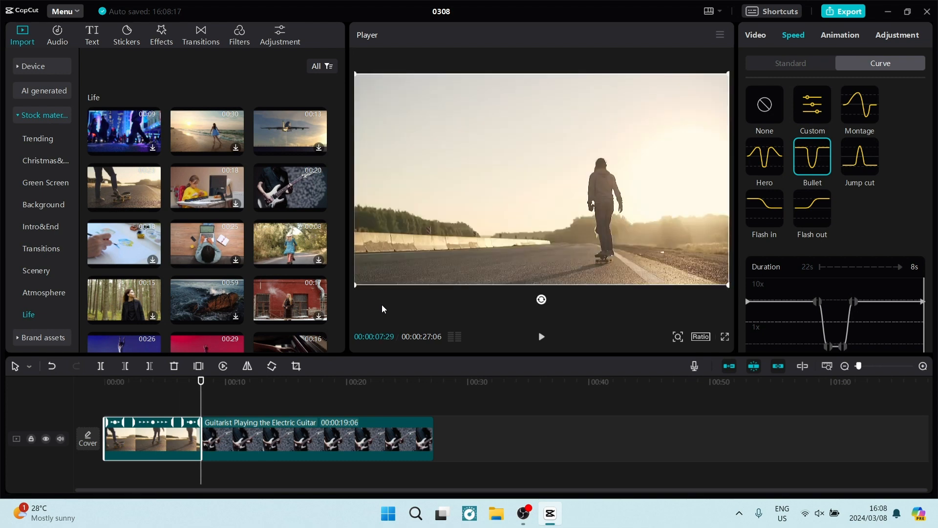
key("Up")
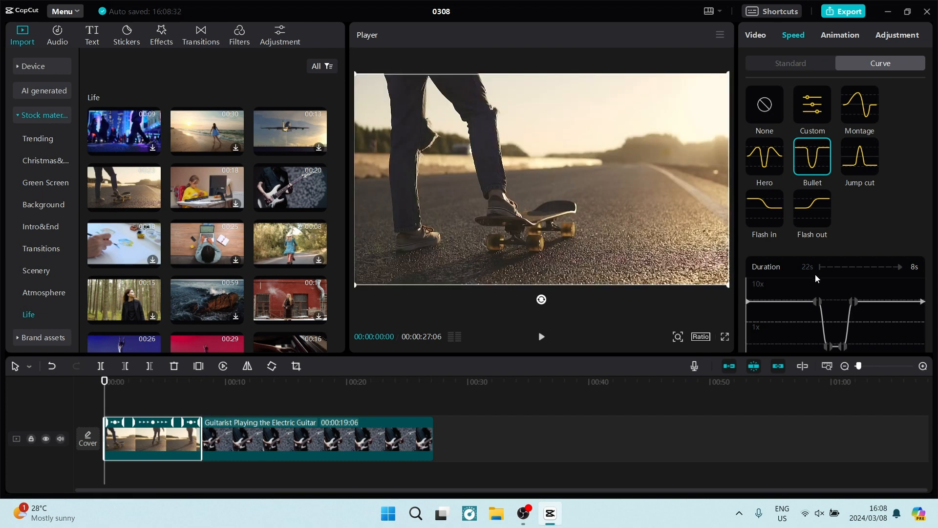
scroll(815, 273, "down", 2)
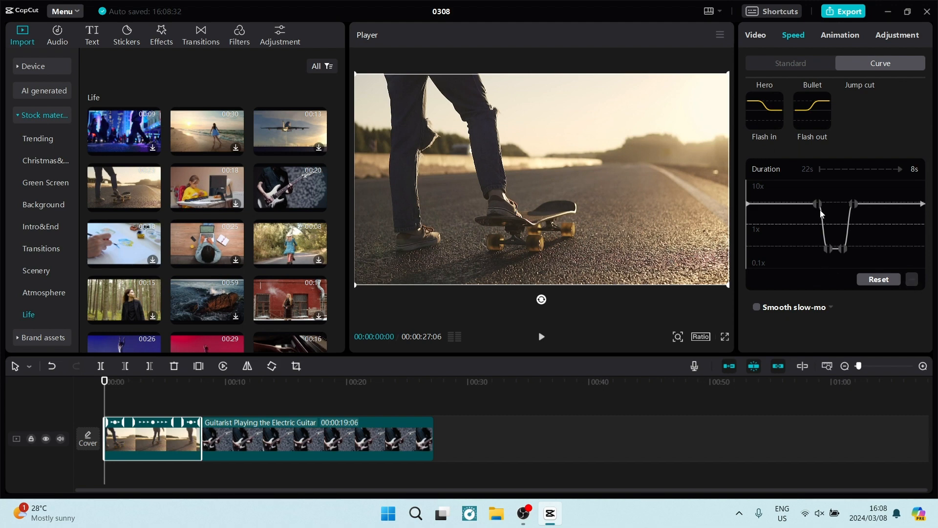
key("space")
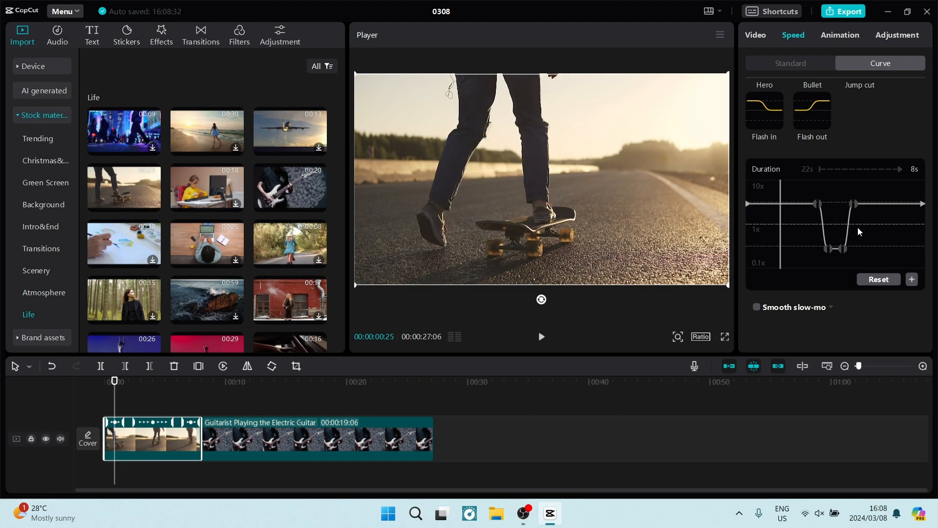
key("Left")
key("Left")
key("Left")
key("Left")
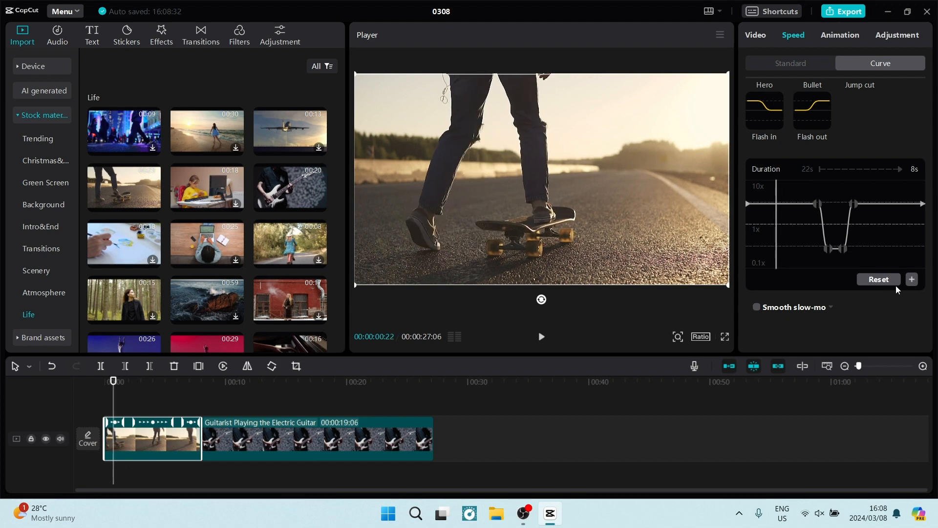
left_click(913, 280)
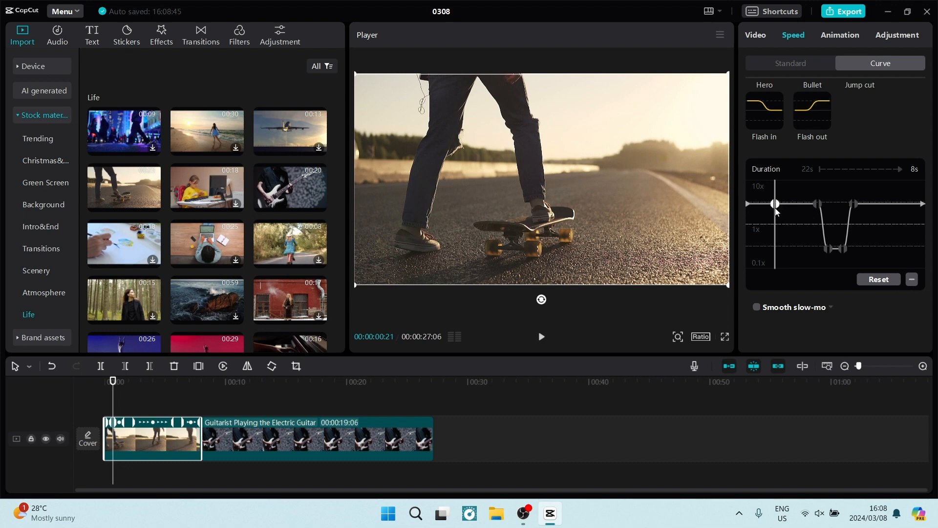
left_click_drag(775, 204, 773, 247)
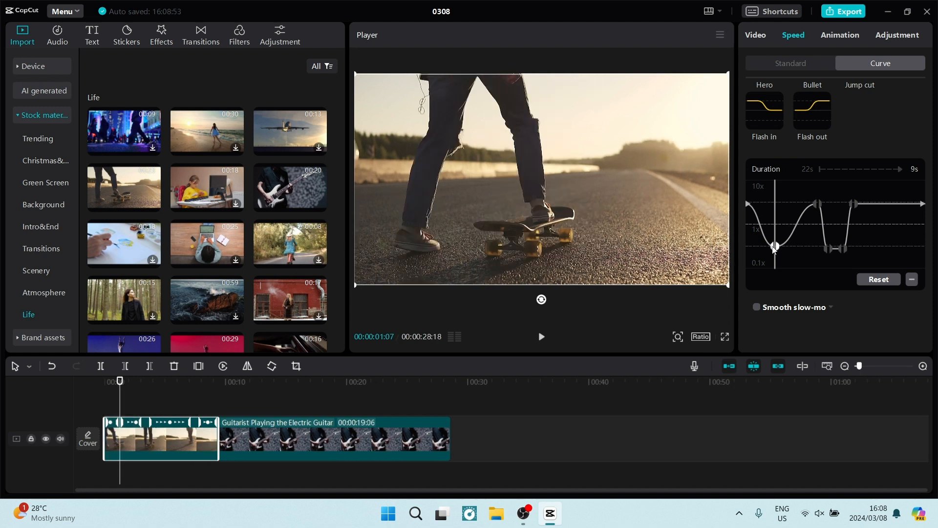
left_click_drag(774, 247, 777, 247)
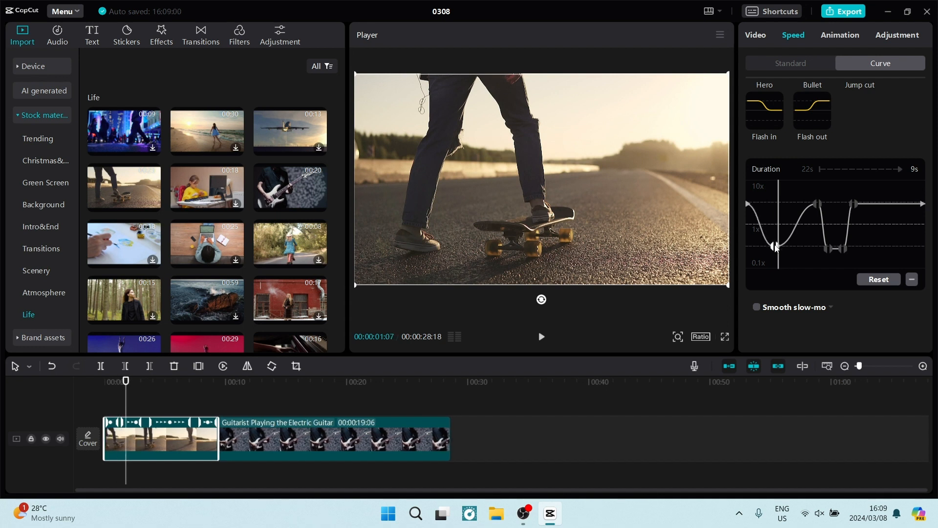
left_click(776, 247)
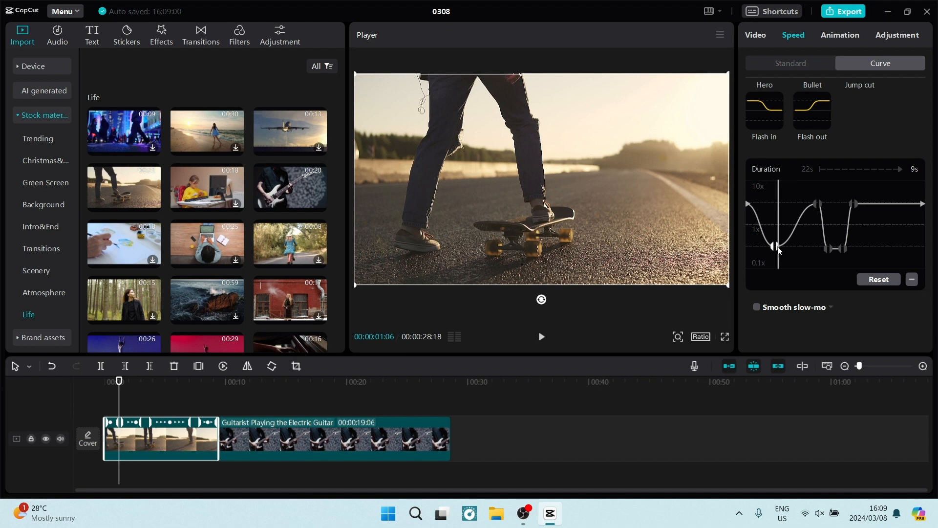
left_click_drag(775, 247, 776, 248)
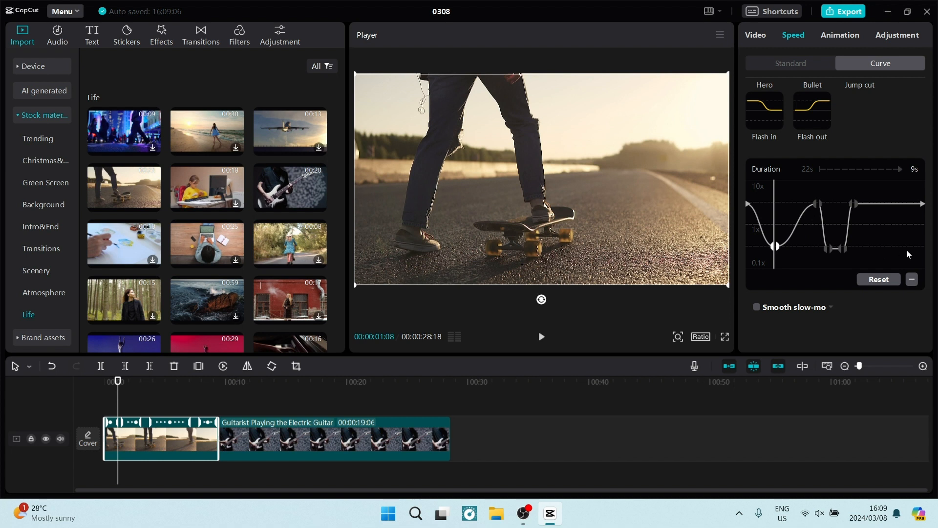
left_click(869, 283)
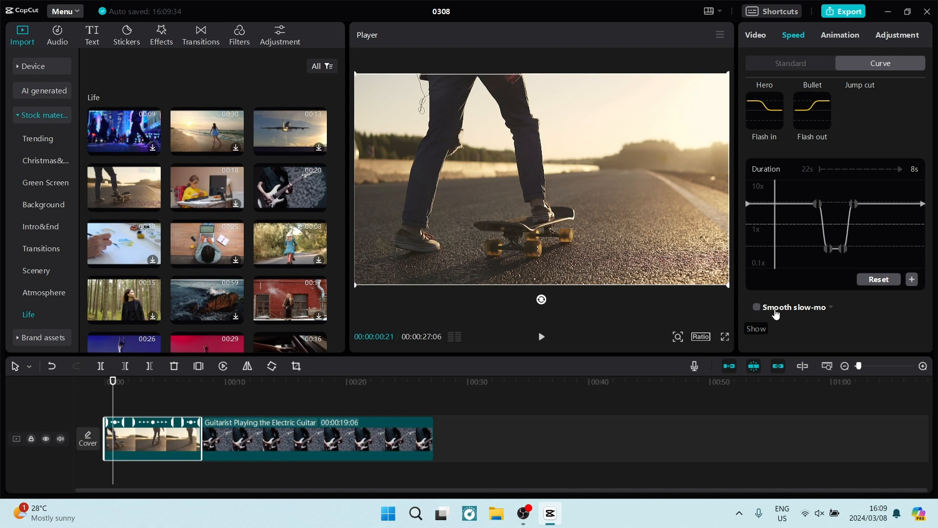
Preview the guitar clip from its first frame.
scroll(824, 256, "up", 3)
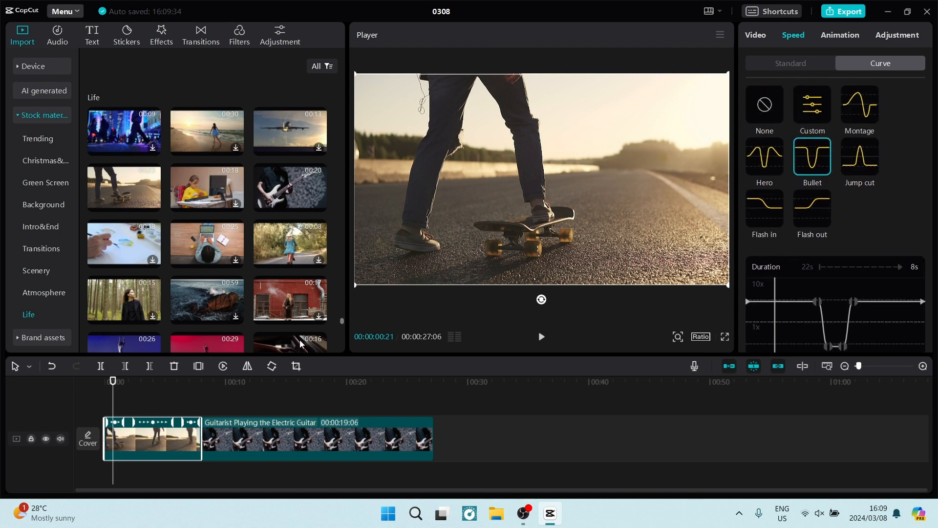
key("Down")
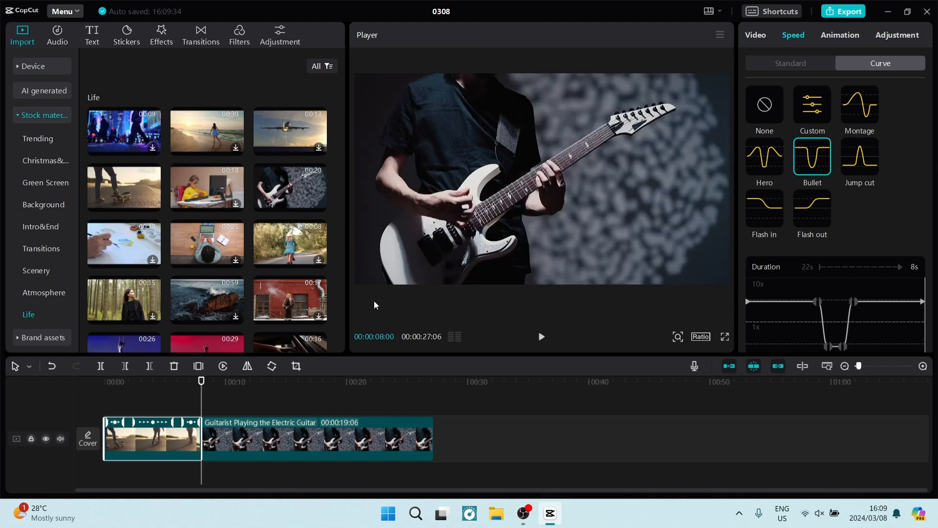
key("Right")
key("space")
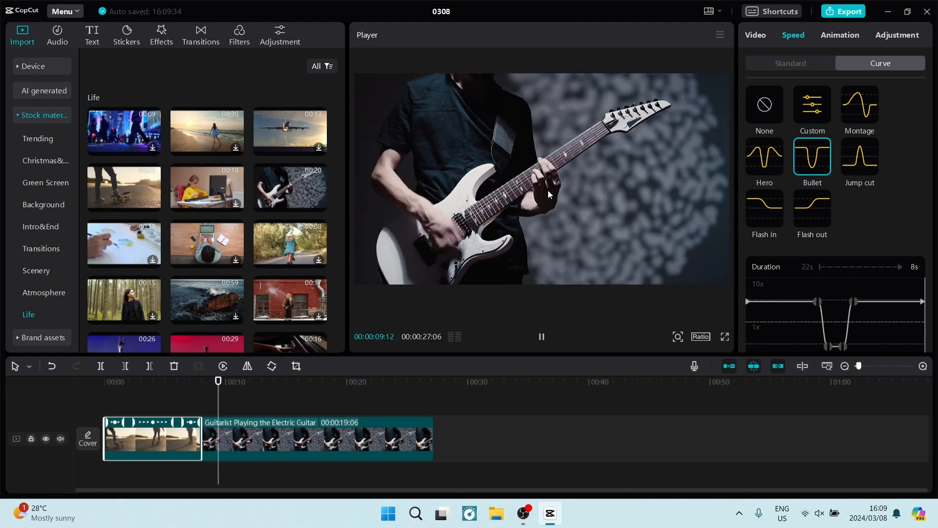
key("space")
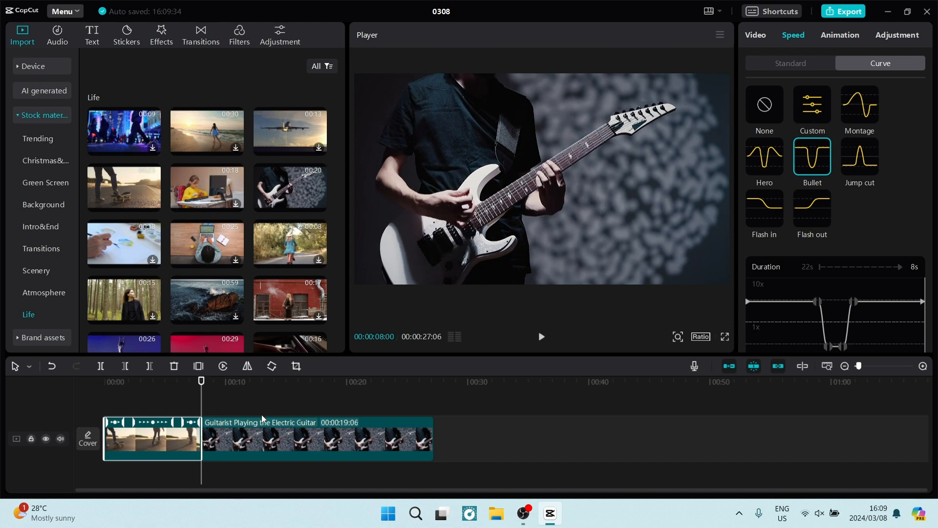
Lower the guitar clip's Standard speed to 0.6x, stretching it to 32.0s.
left_click(240, 438)
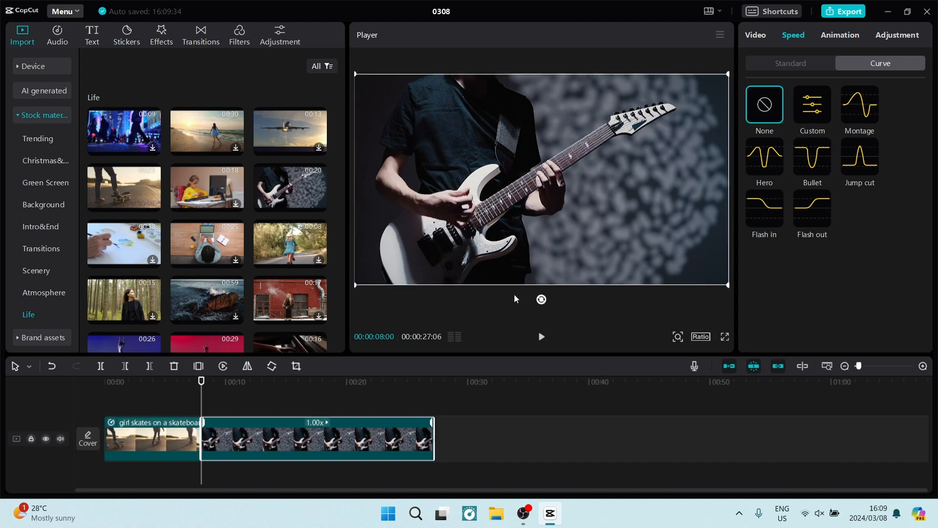
left_click(797, 61)
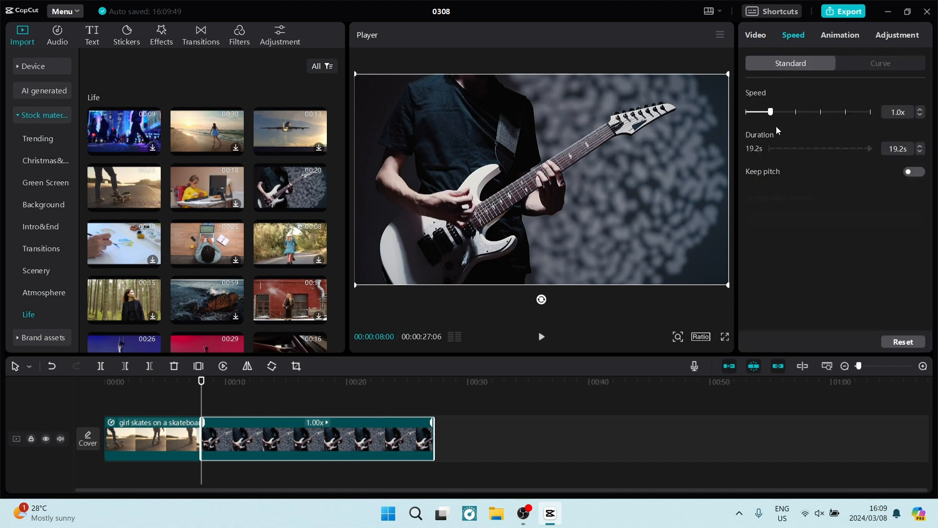
left_click(875, 65)
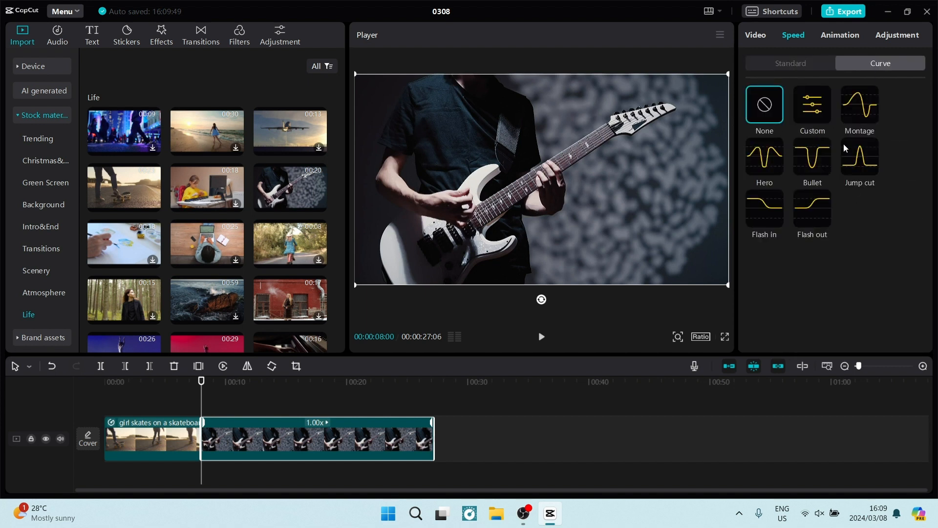
left_click(814, 68)
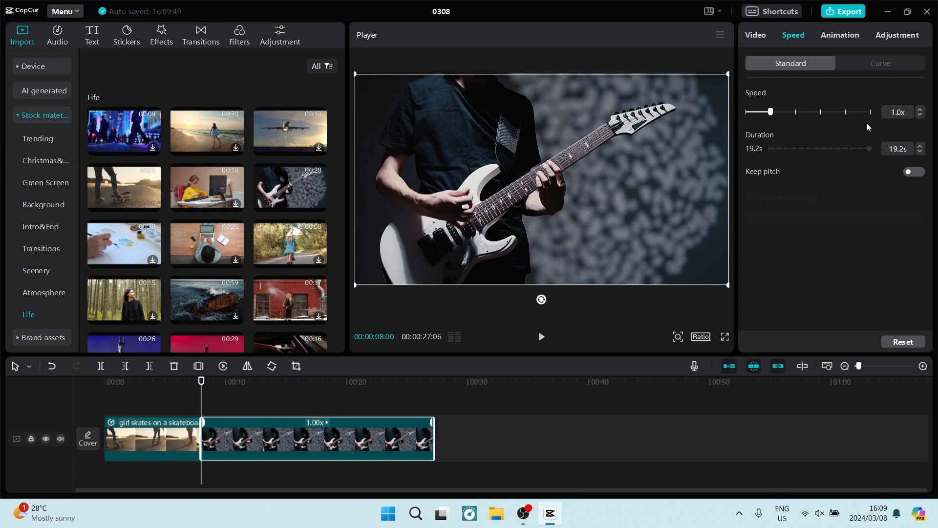
left_click(921, 116)
left_click(920, 115)
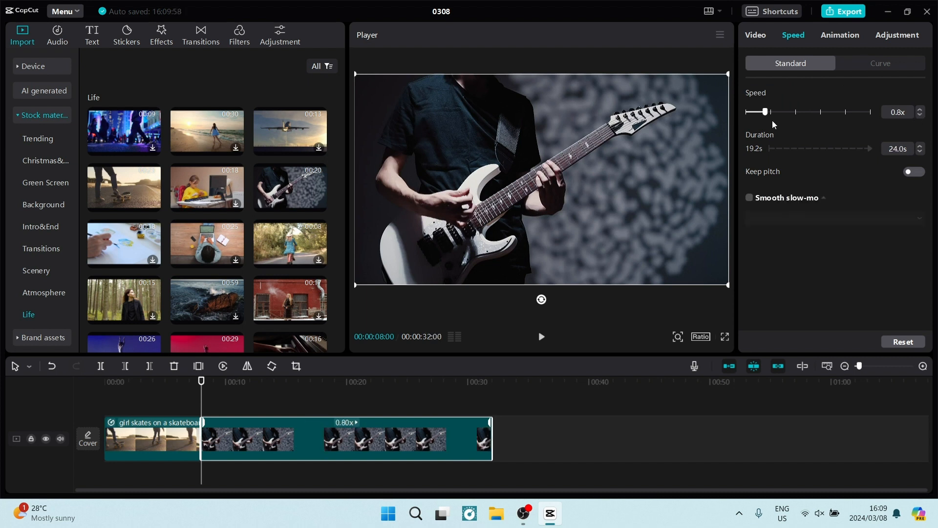
left_click(921, 115)
left_click(921, 116)
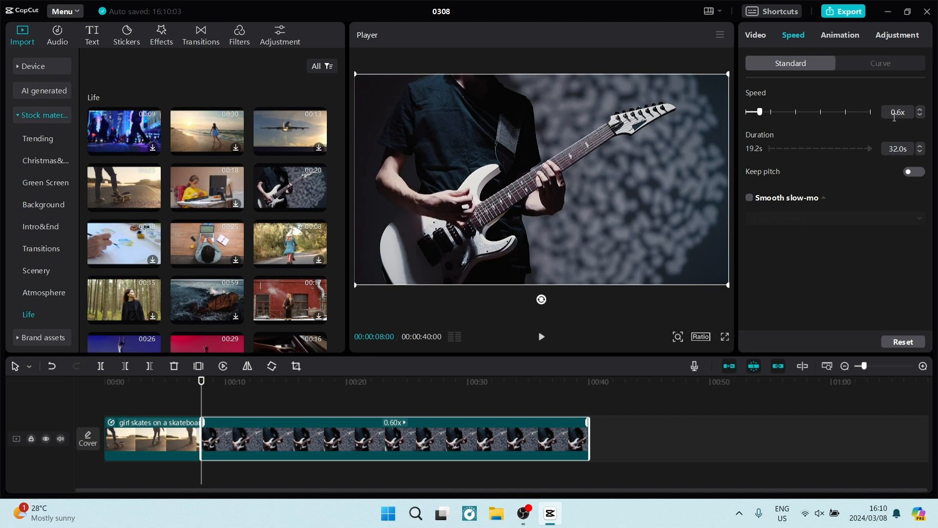
Nudge the guitar clip's duration and restore it to 32.0s.
left_click(922, 153)
left_click(921, 146)
left_click(922, 153)
Leave Keep pitch off and turn on Smooth slow-mo, showing its method choices.
left_click(911, 173)
left_click(915, 173)
left_click(912, 172)
left_click(914, 173)
left_click(749, 198)
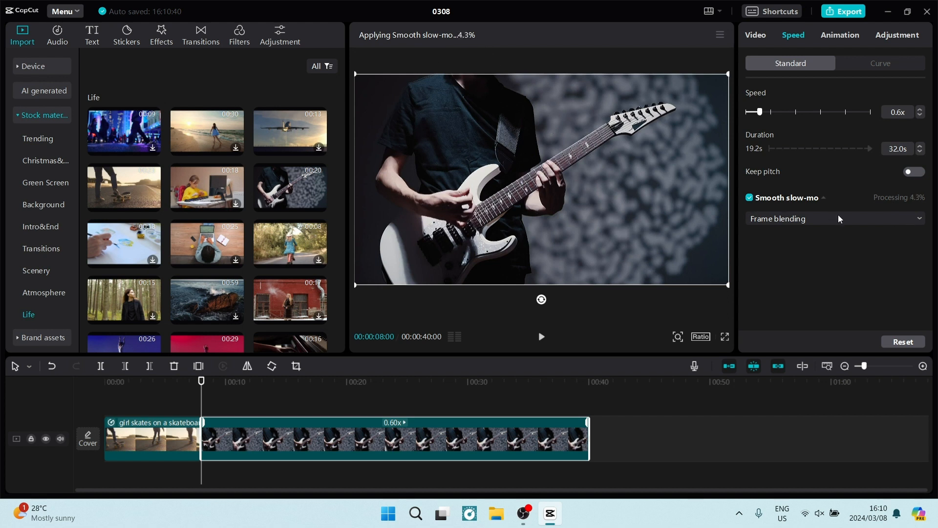
left_click(918, 219)
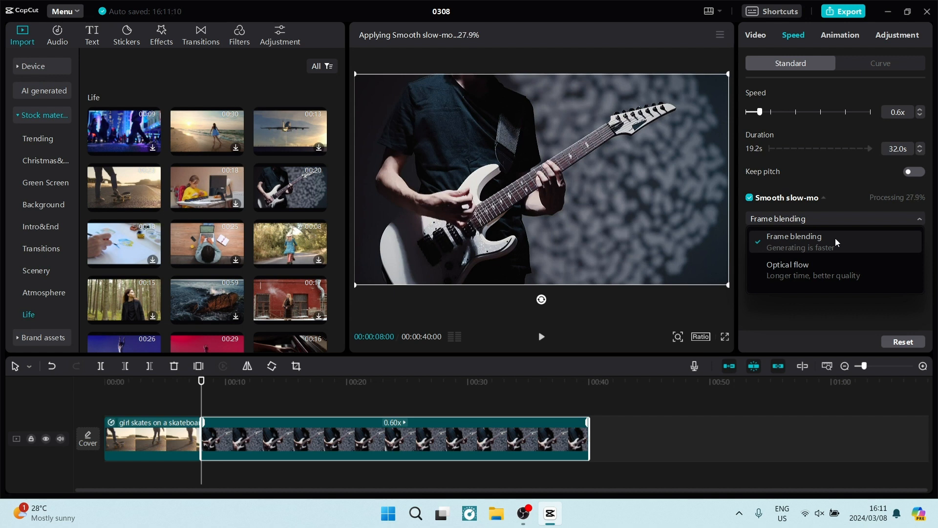
Keep Frame blending as the smooth slow-mo method and let processing finish.
left_click(835, 239)
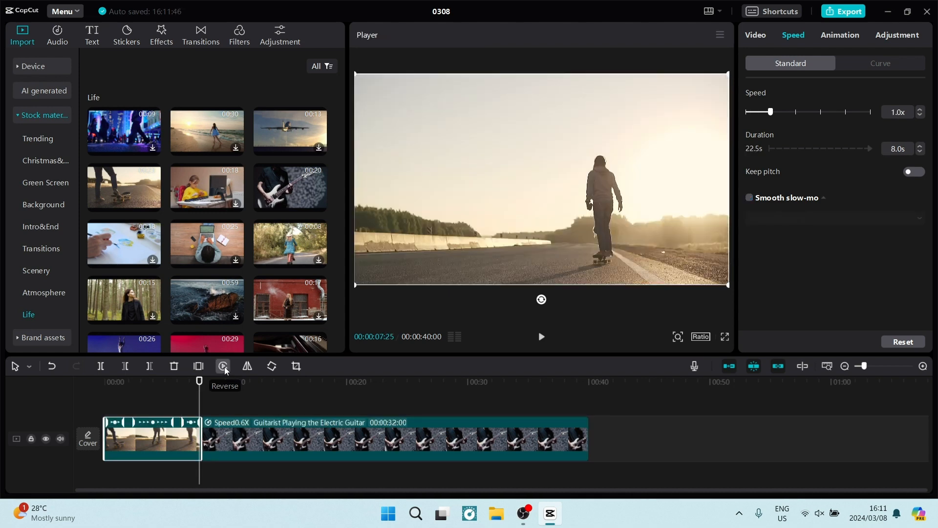
Scrub the skateboard clip to the 6-second mark and split it there with Ctrl+B.
left_click(224, 366)
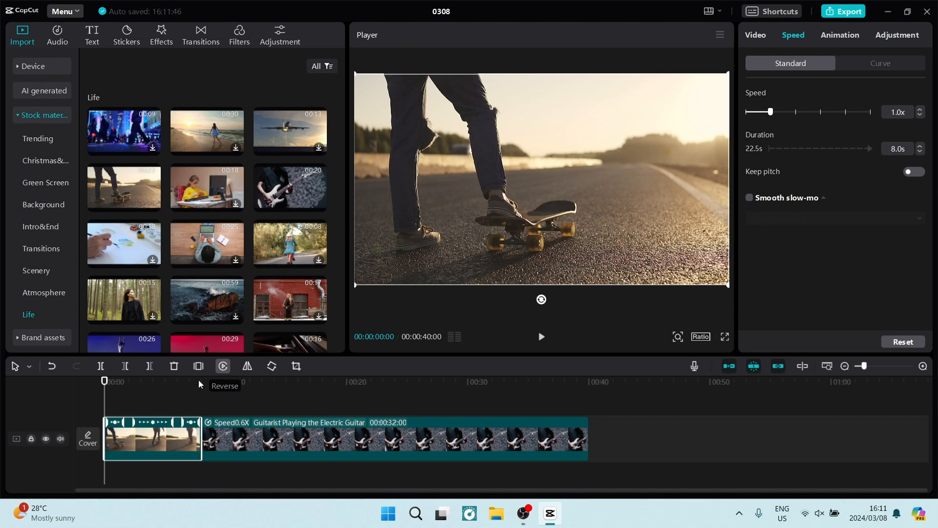
key("space")
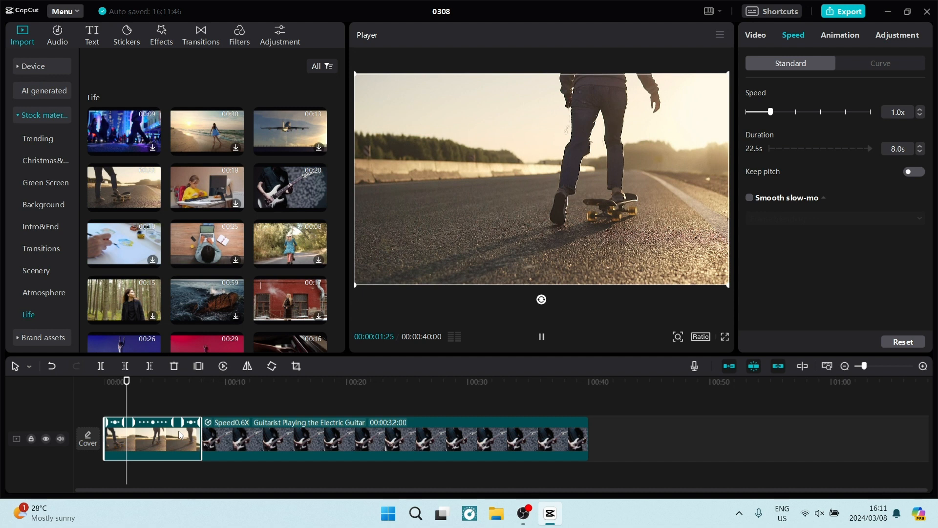
key("space")
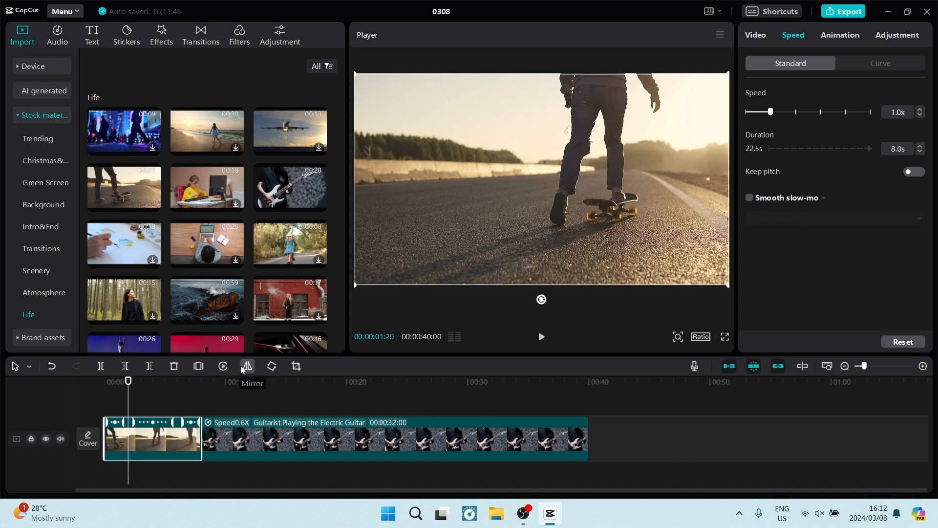
key("space")
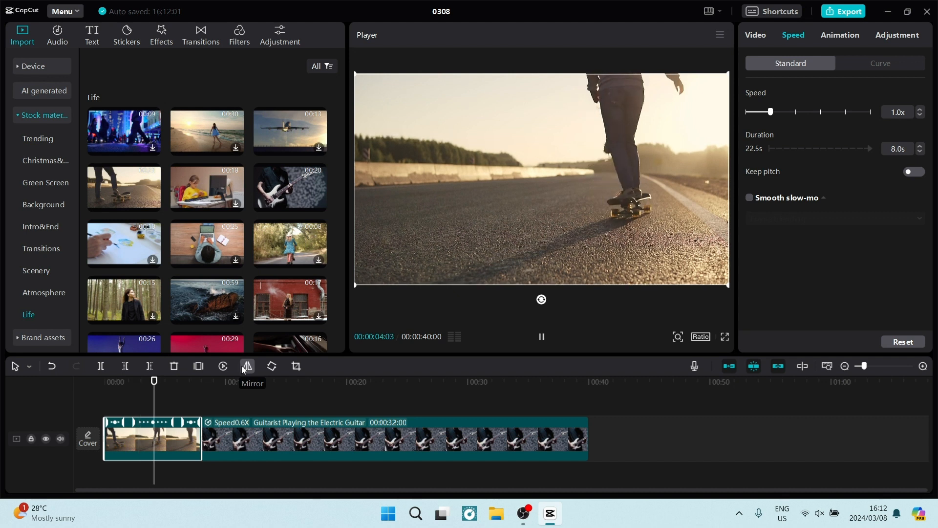
key("space")
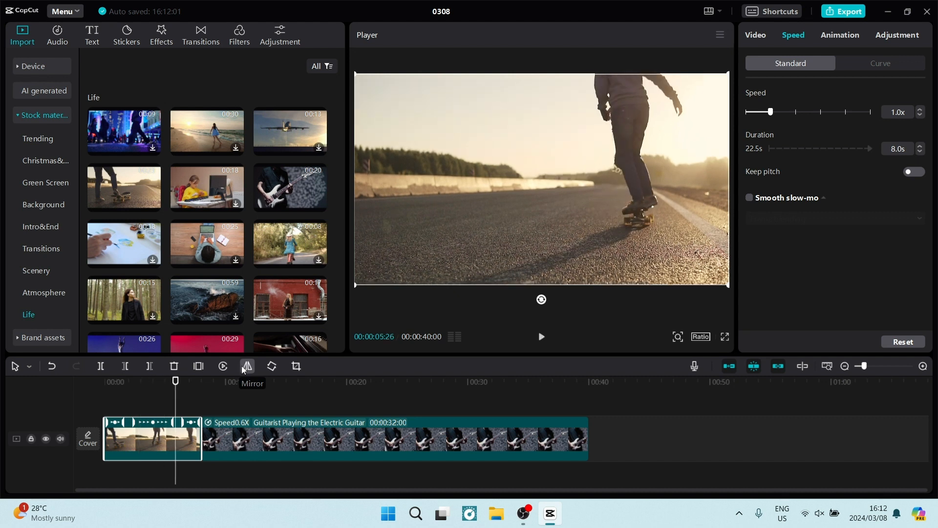
key("Right")
key("Right")
key("Right")
key("Right")
key("Right")
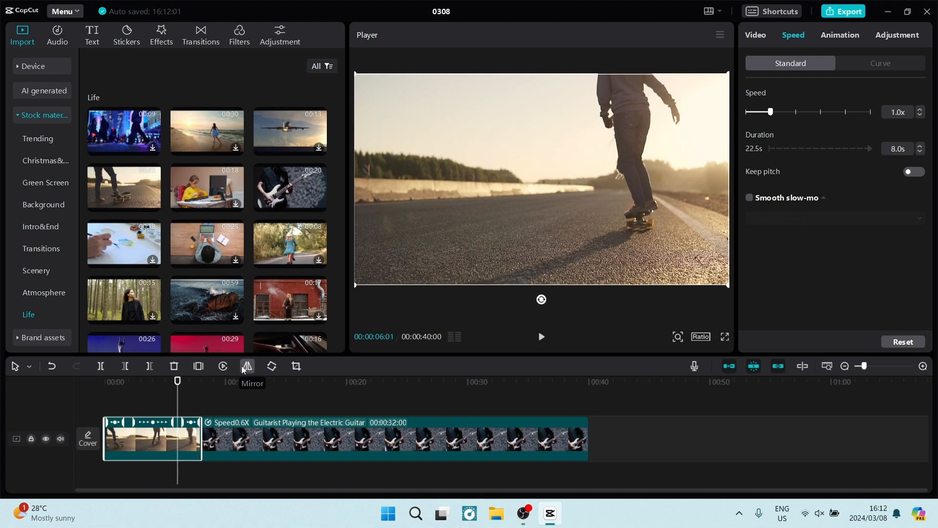
key("ctrl+b")
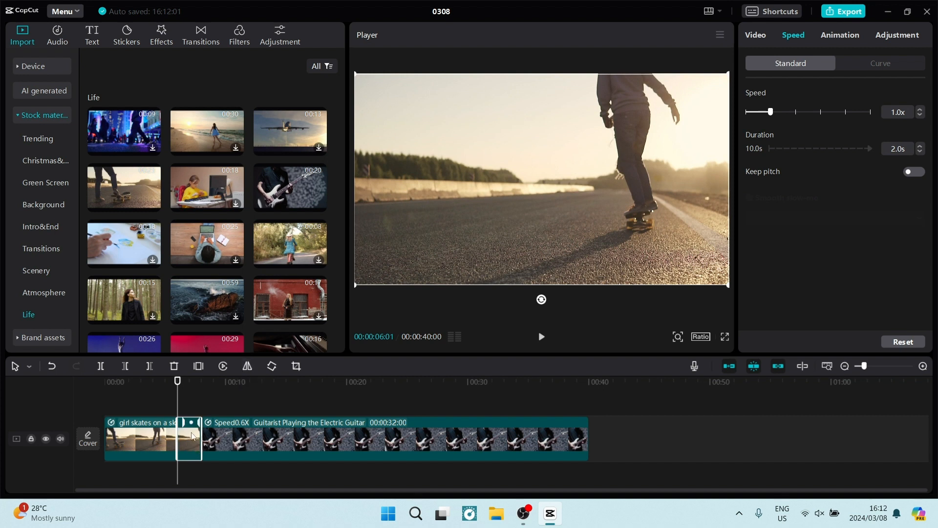
left_click(147, 432)
key("Left")
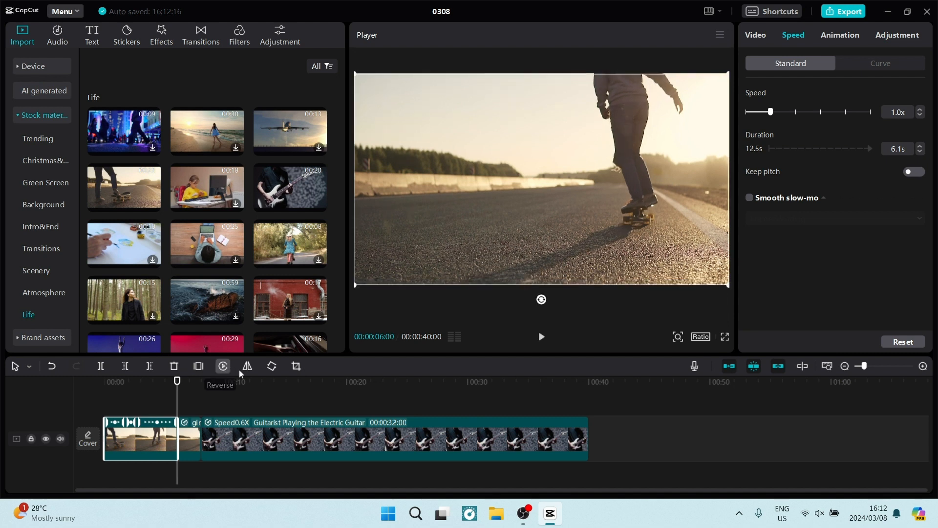
left_click(303, 440)
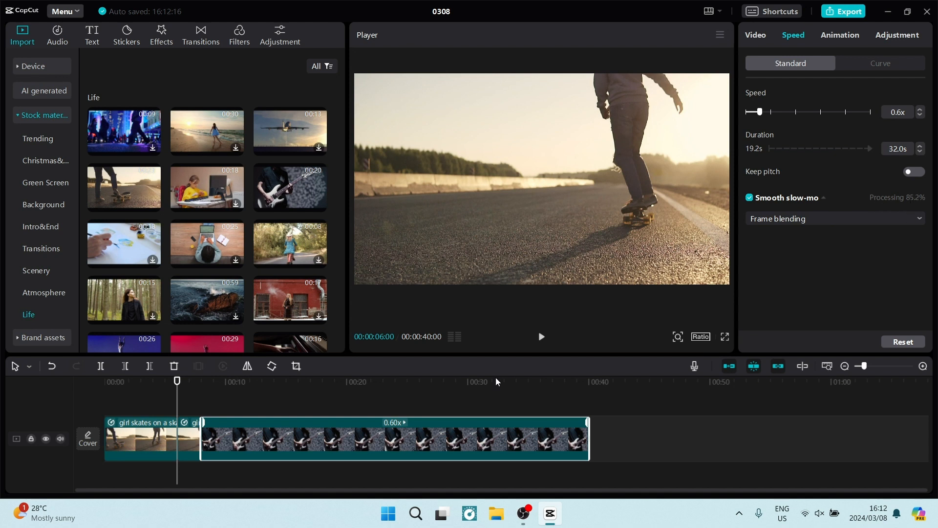
left_click(163, 440)
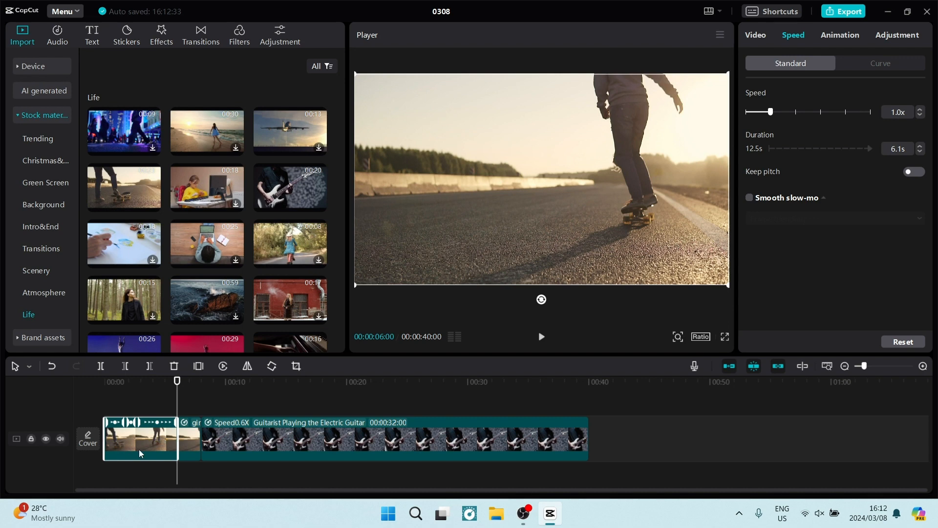
key("Home")
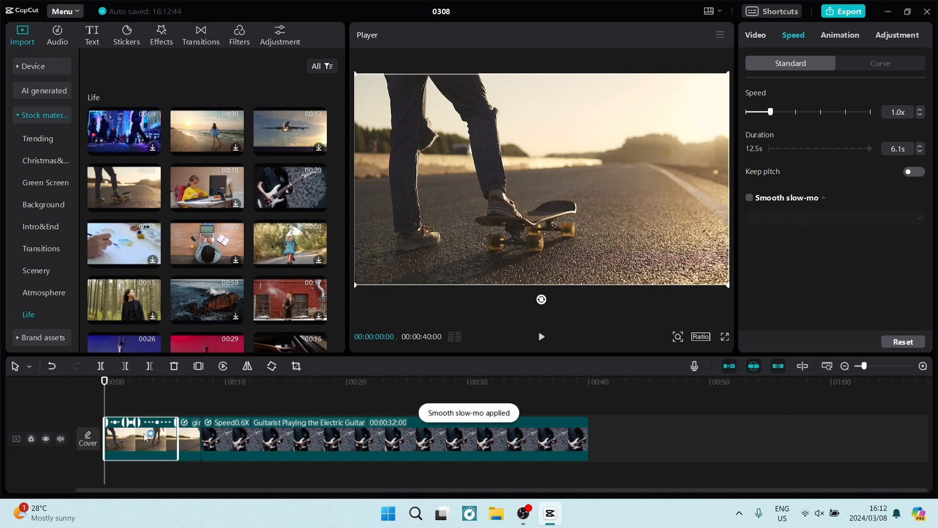
Paste a copy of the skateboard clip right after the original and reverse the copy.
key("ctrl+v")
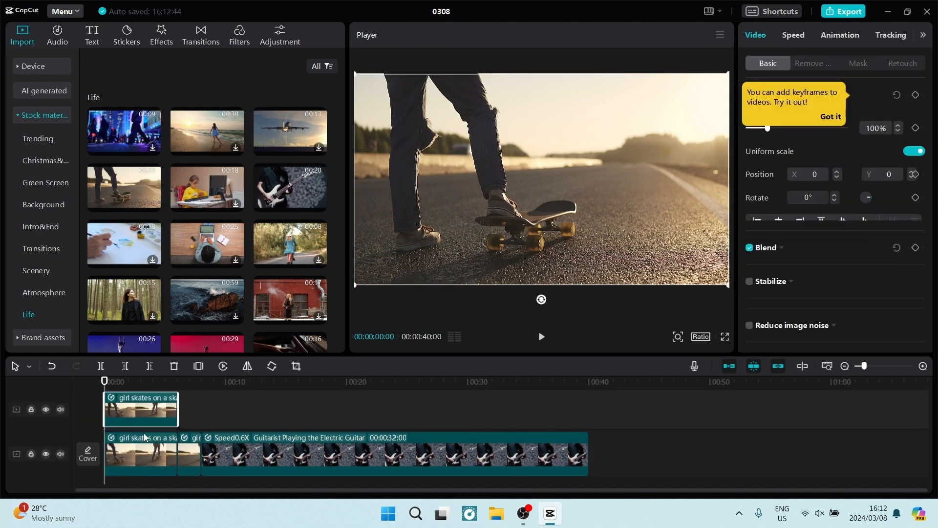
left_click_drag(142, 413, 184, 453)
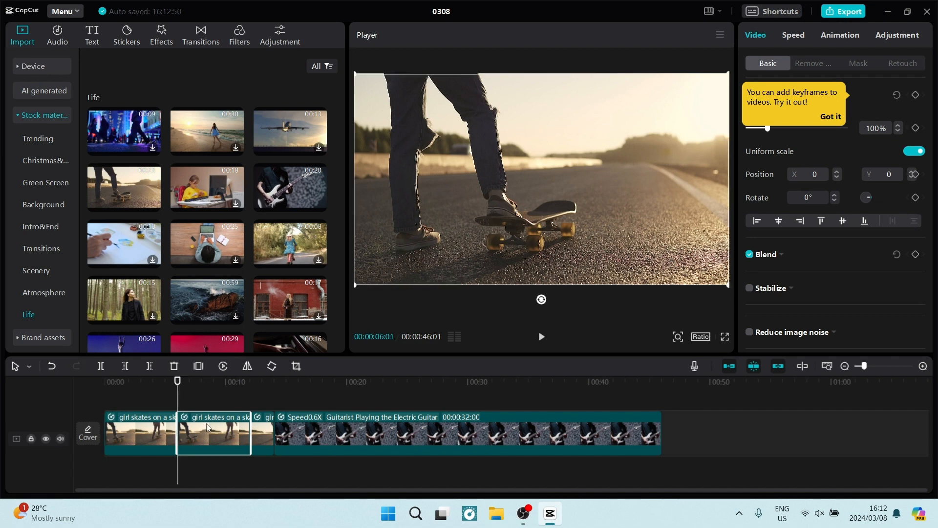
left_click(223, 368)
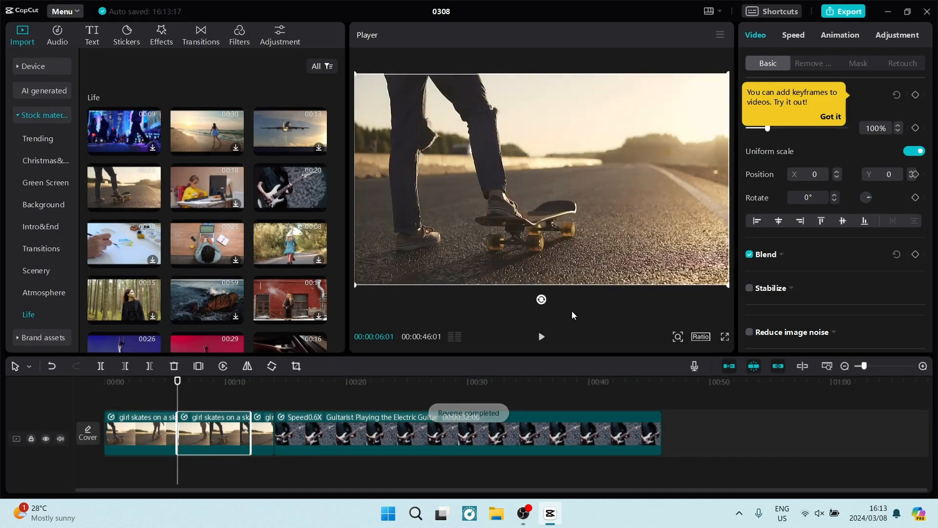
key("space")
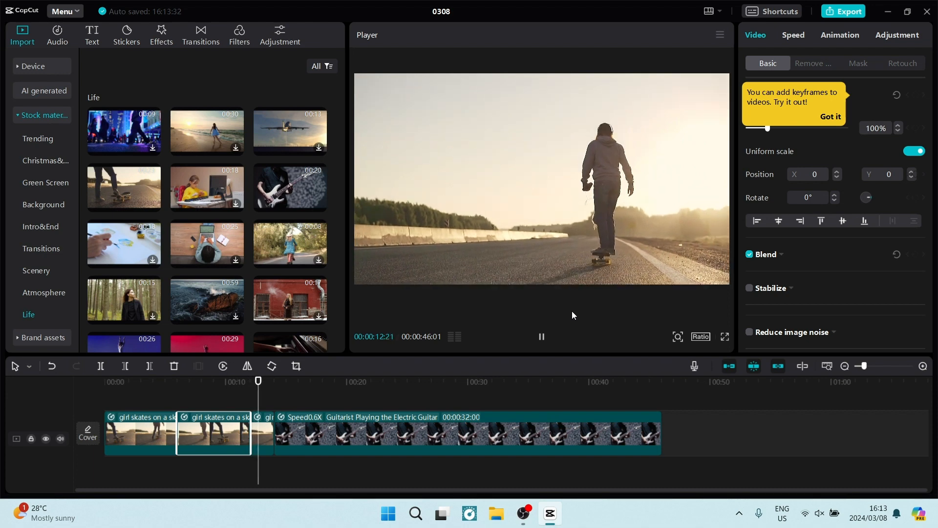
key("space")
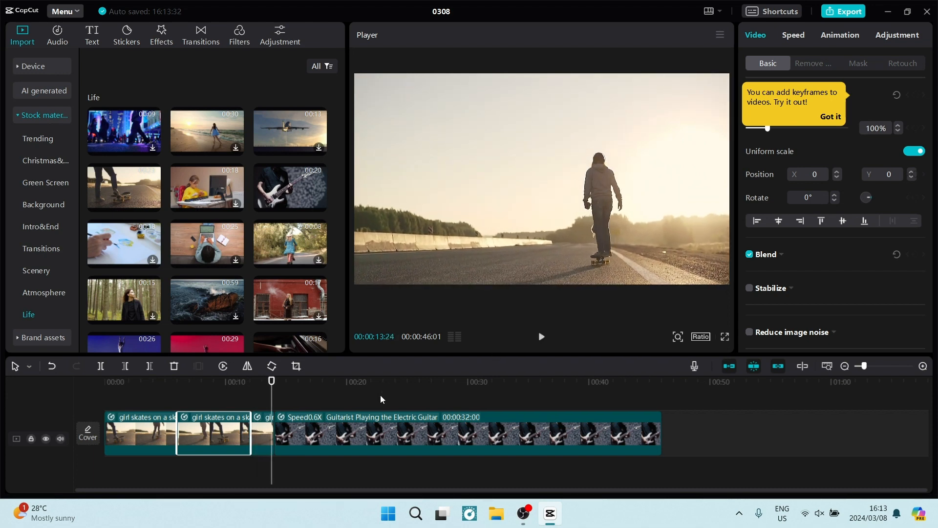
key("Right")
key("Right")
key("Right")
key("Right")
key("Right")
key("Right")
key("Right")
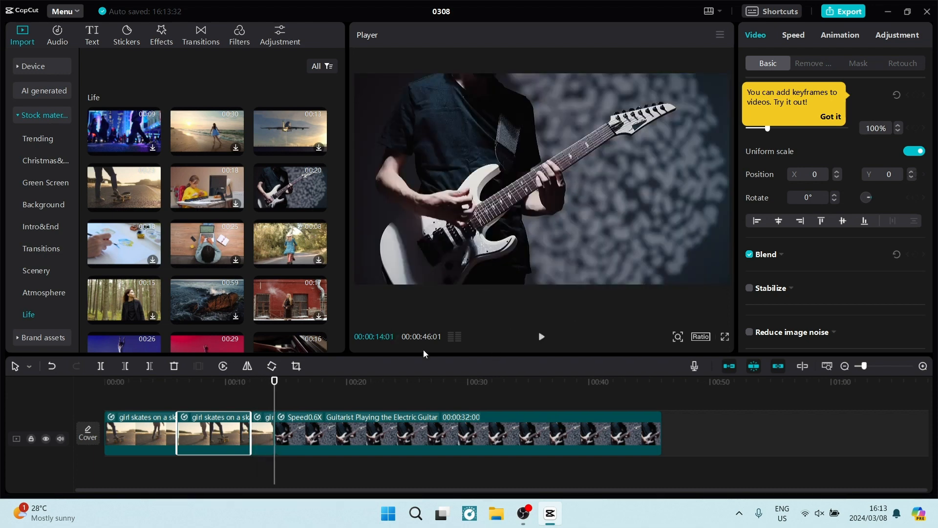
key("space")
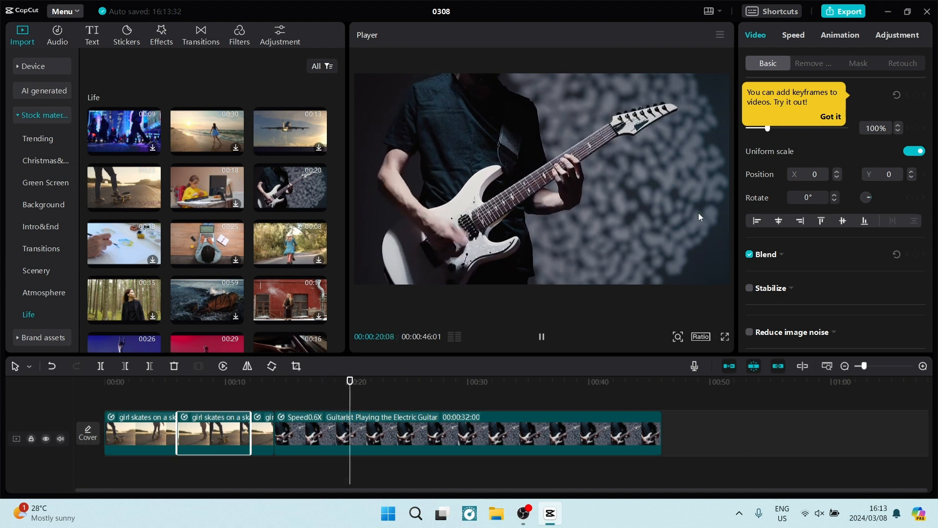
key("space")
left_click(494, 419)
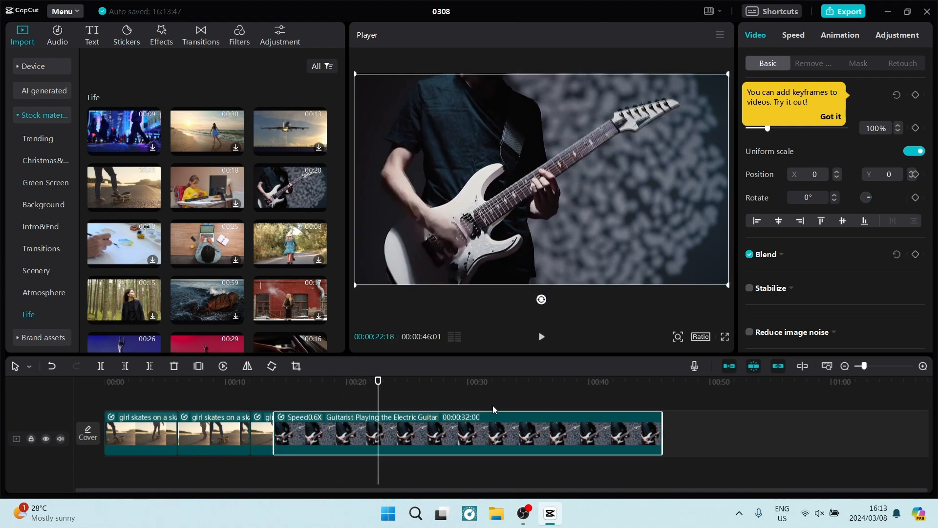
Lower the guitar clip's speed to 0.3x with Smooth slow-mo switched off.
left_click(794, 37)
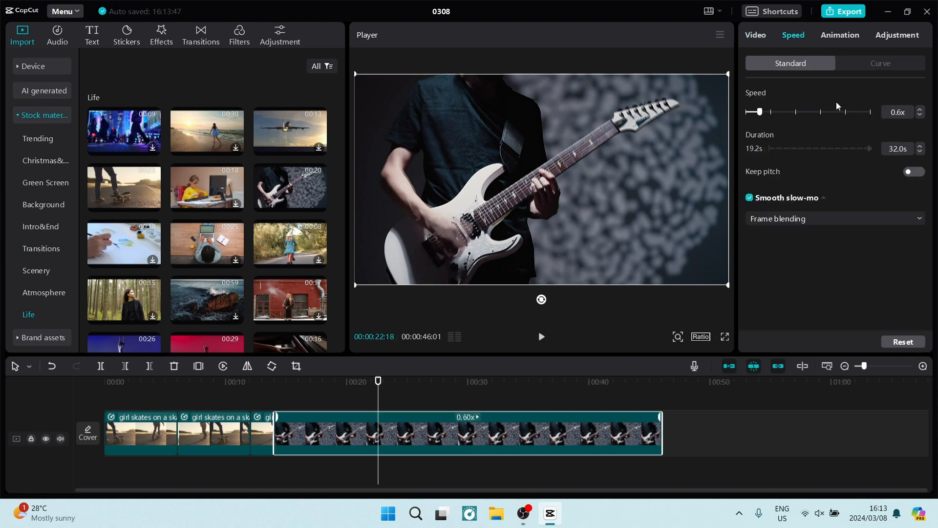
left_click(922, 116)
left_click(921, 116)
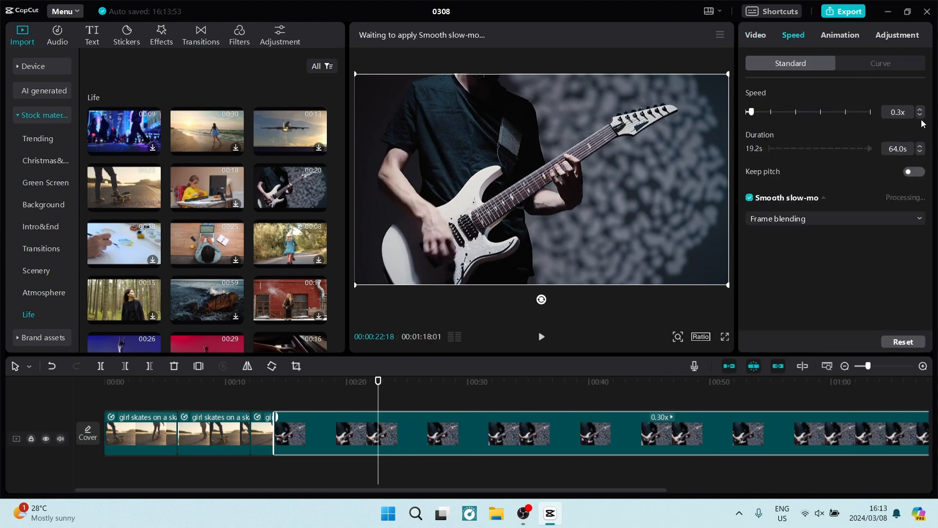
left_click(751, 199)
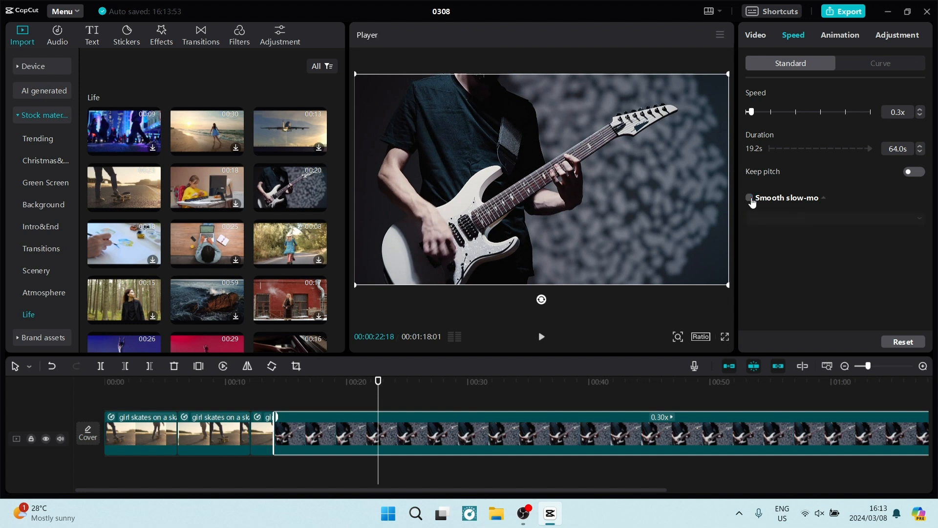
left_click(751, 199)
left_click(751, 199)
Play back the 64-second guitar clip, then select the short third skateboard clip.
key("space")
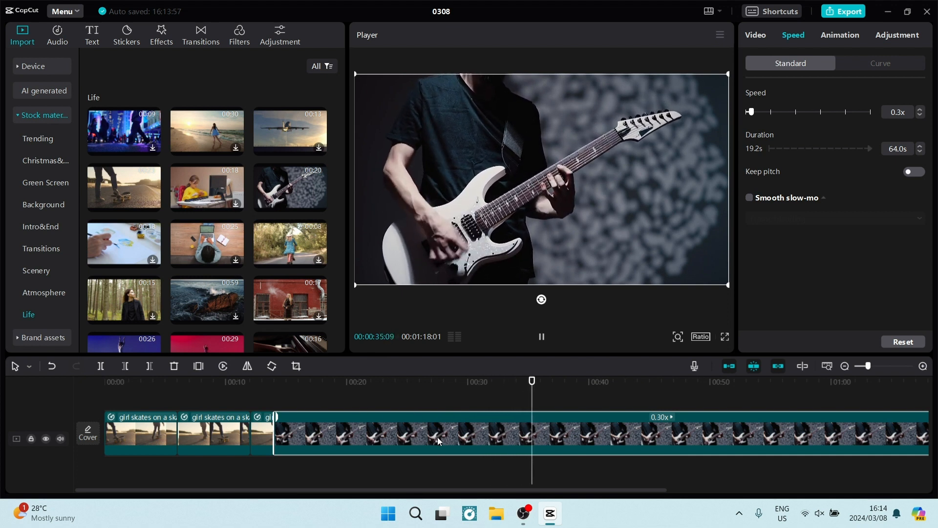
left_click_drag(463, 490, 411, 489)
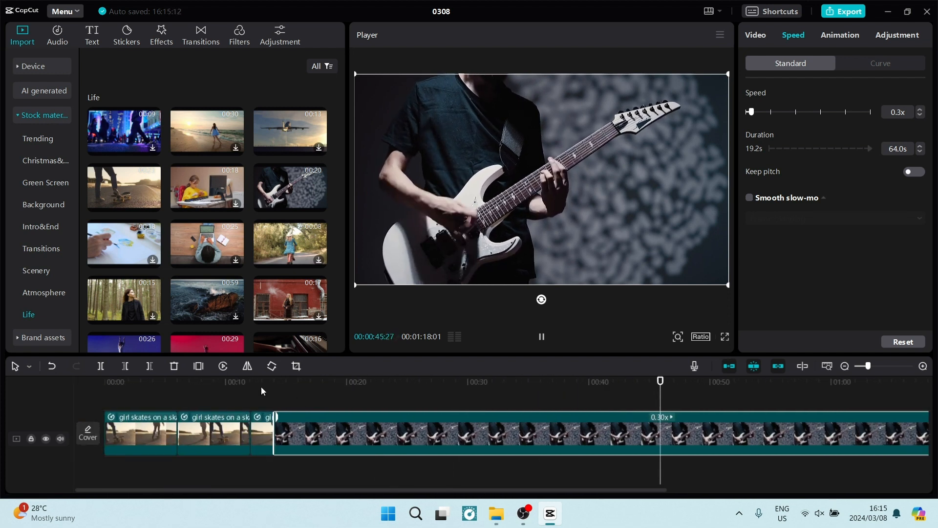
key("space")
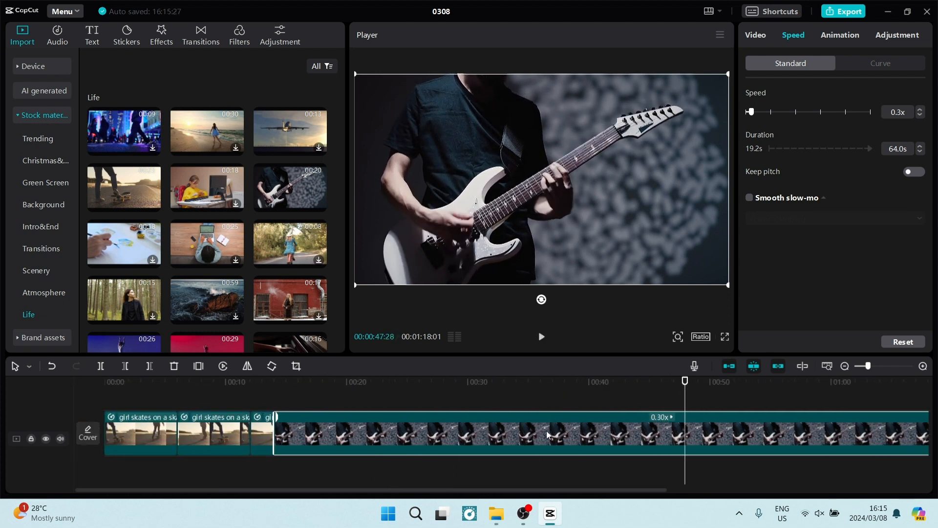
left_click(257, 389)
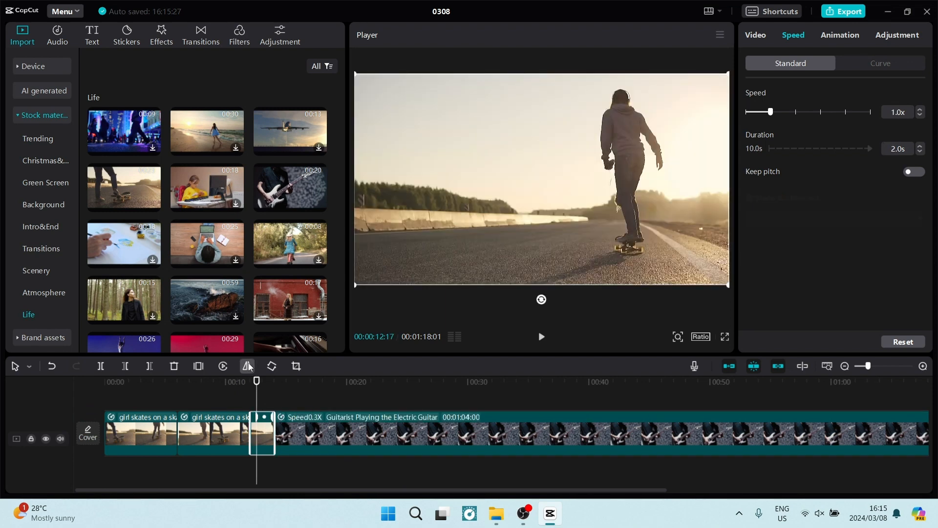
Mirror the 2.0s skateboard piece, rotate it four quarter turns, fine-tune the angle, and preview.
left_click(248, 366)
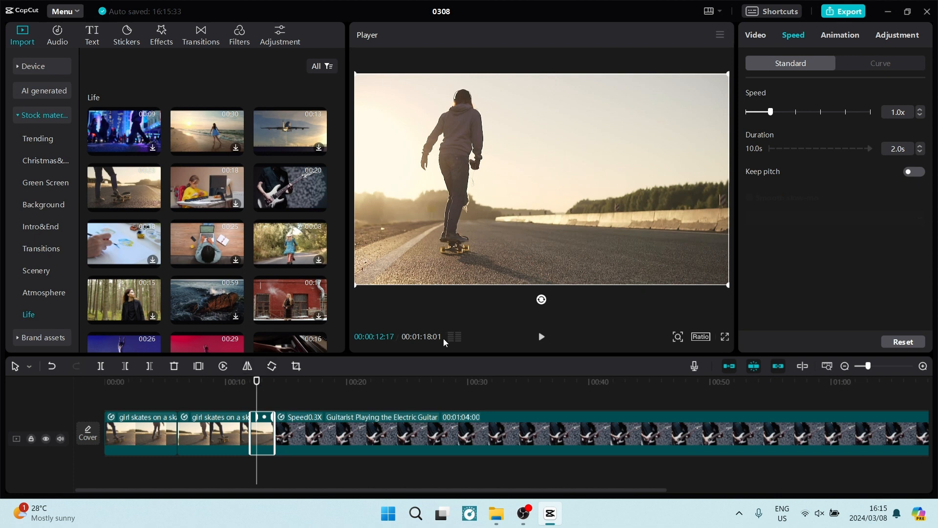
left_click(273, 365)
left_click(273, 364)
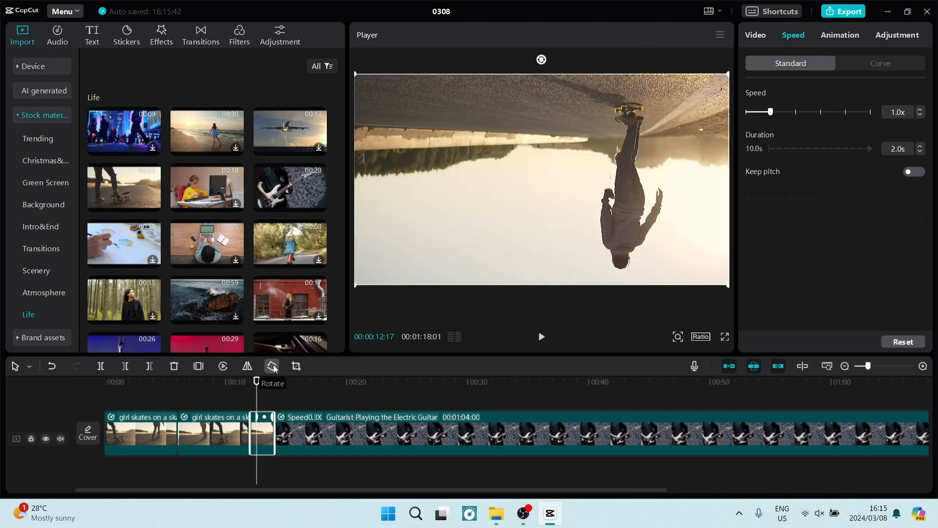
left_click(274, 364)
left_click(274, 365)
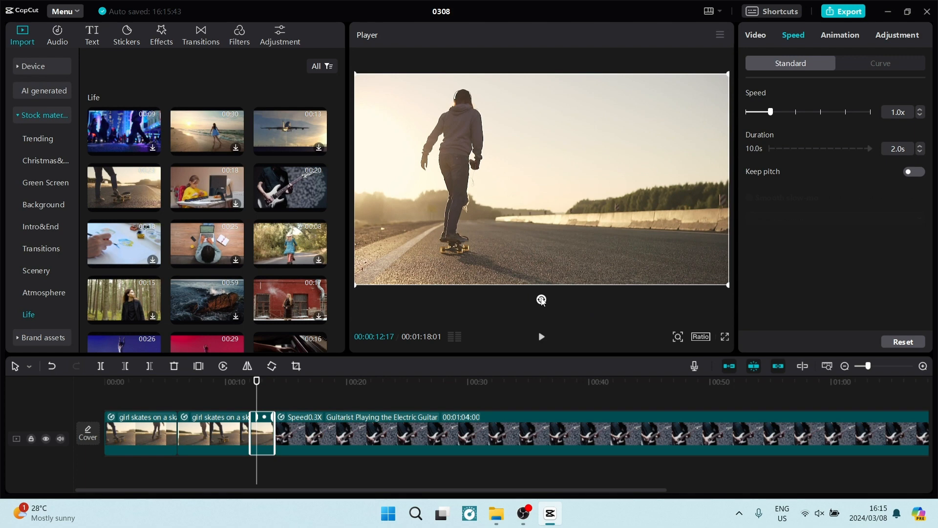
left_click_drag(541, 300, 554, 218)
key("space")
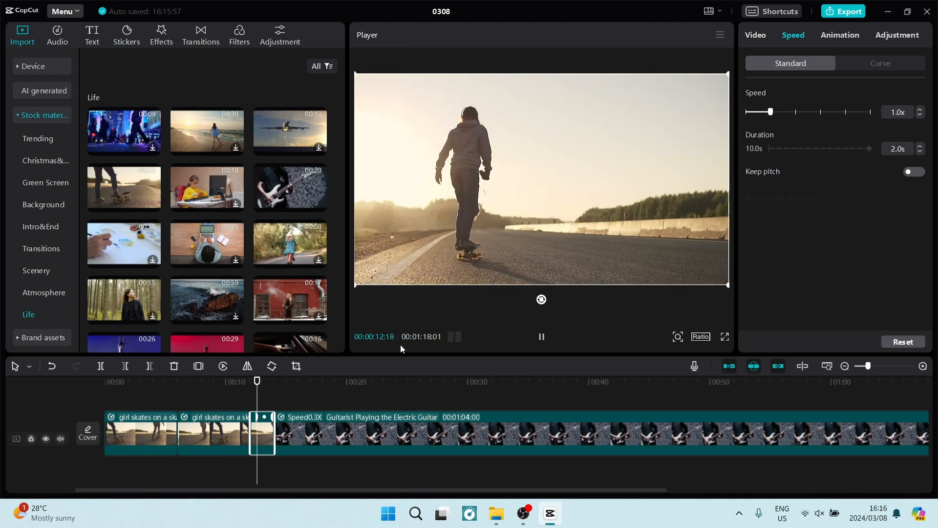